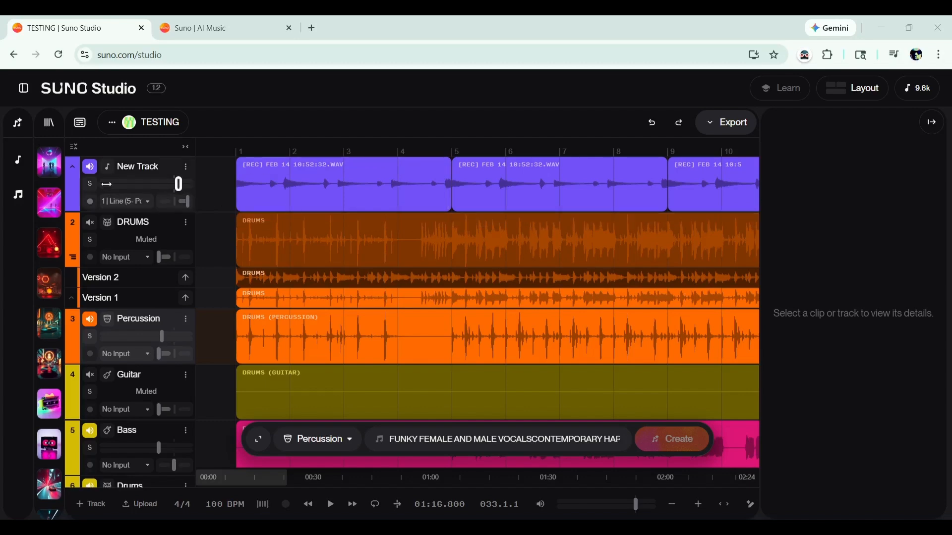
Step: Solo the New Track recording, play it from the start of the timeline, stop and return to the beginning
click(90, 184)
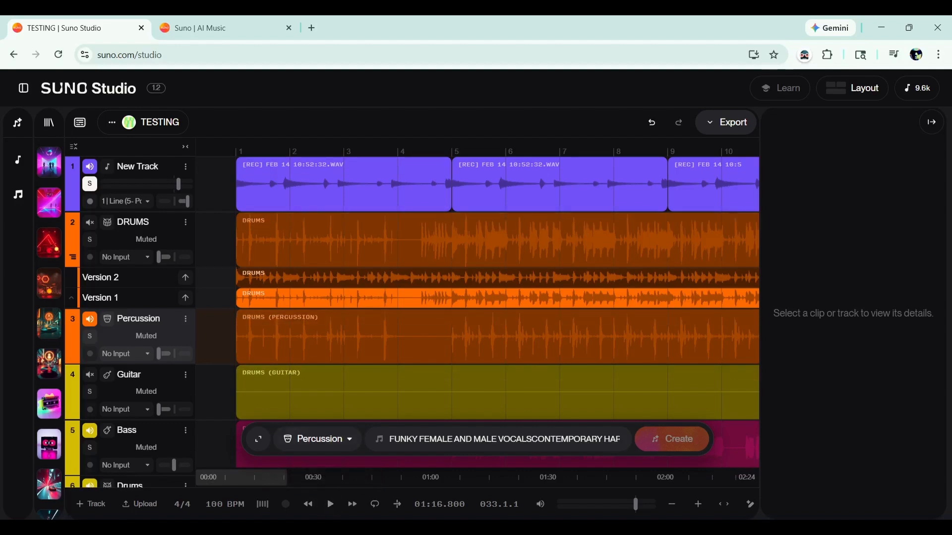
click(260, 150)
click(330, 504)
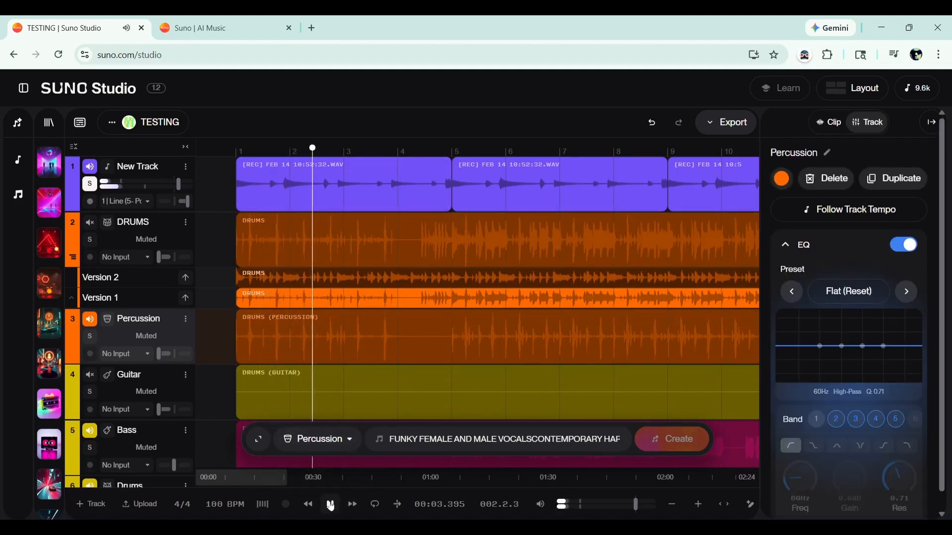
click(330, 505)
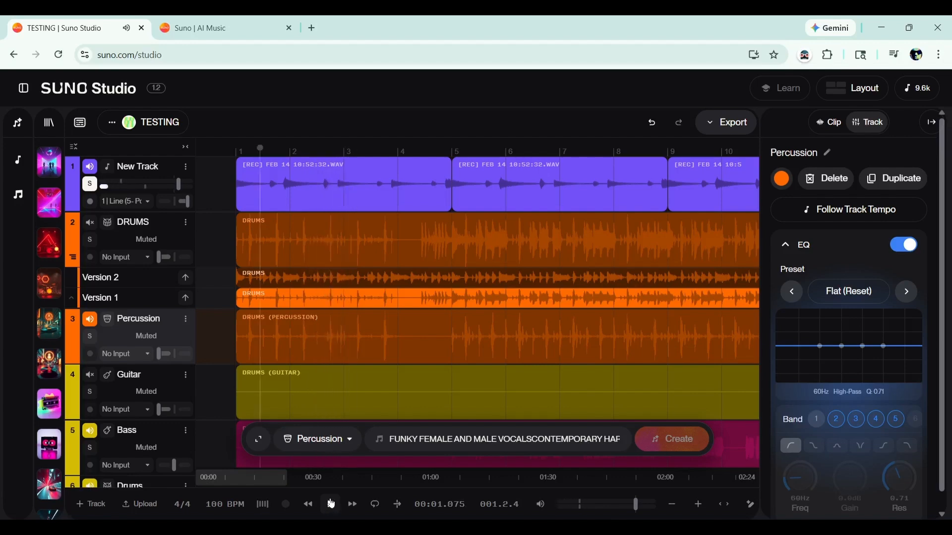
click(309, 505)
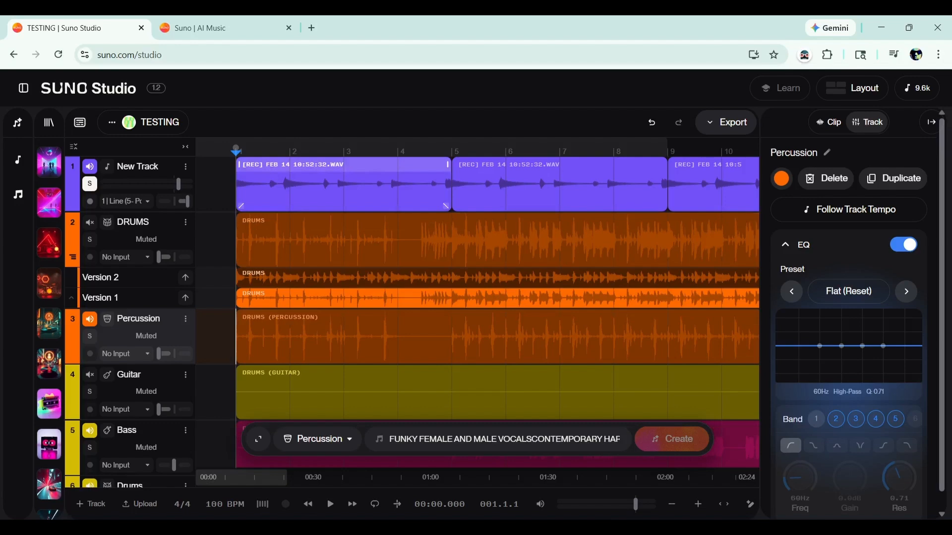
Step: Solo the DRUMS track and listen to it from between bars 4 and 5 at a raised system volume
click(91, 226)
click(90, 239)
click(418, 158)
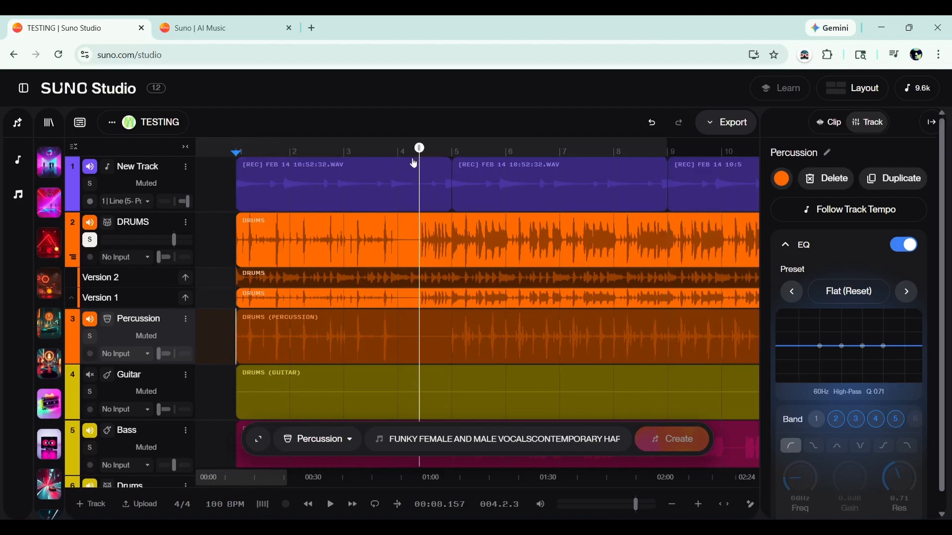
drag(254, 185, 246, 185)
key(space)
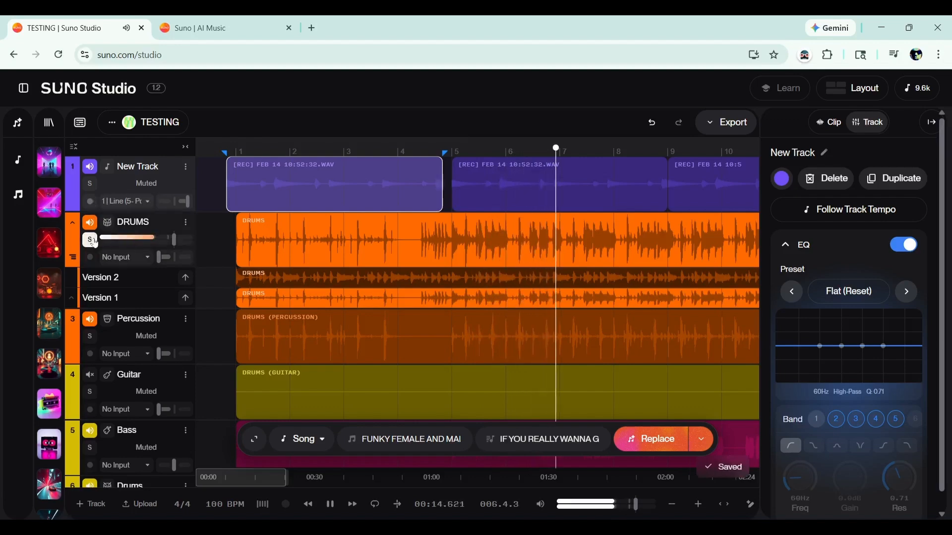
key(XF86AudioRaiseVolume)
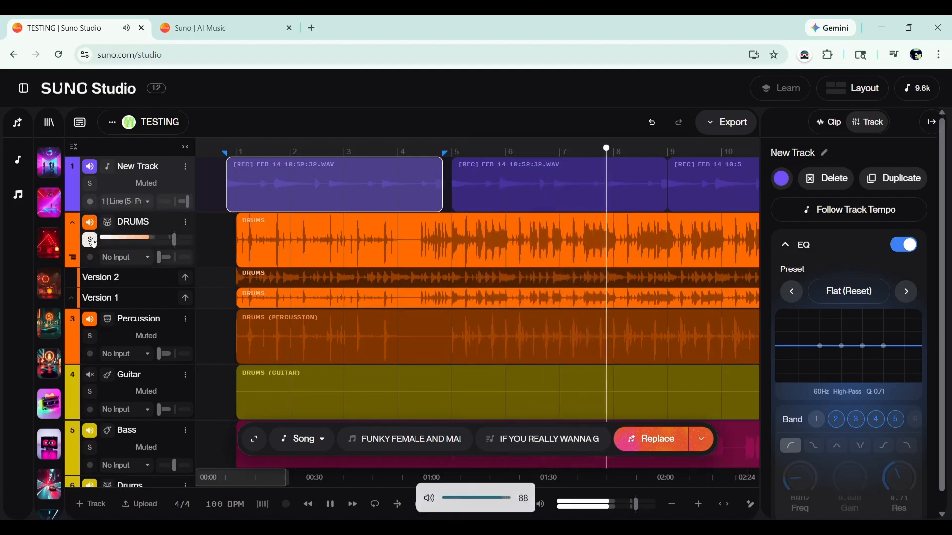
key(space)
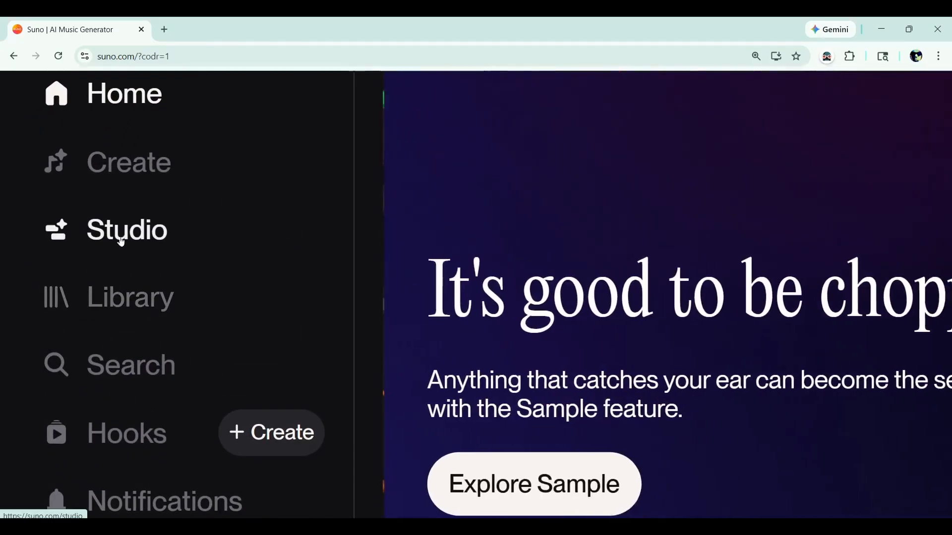
Step: Open Studio from the Suno home page and rename the untitled project to TESTING
click(122, 241)
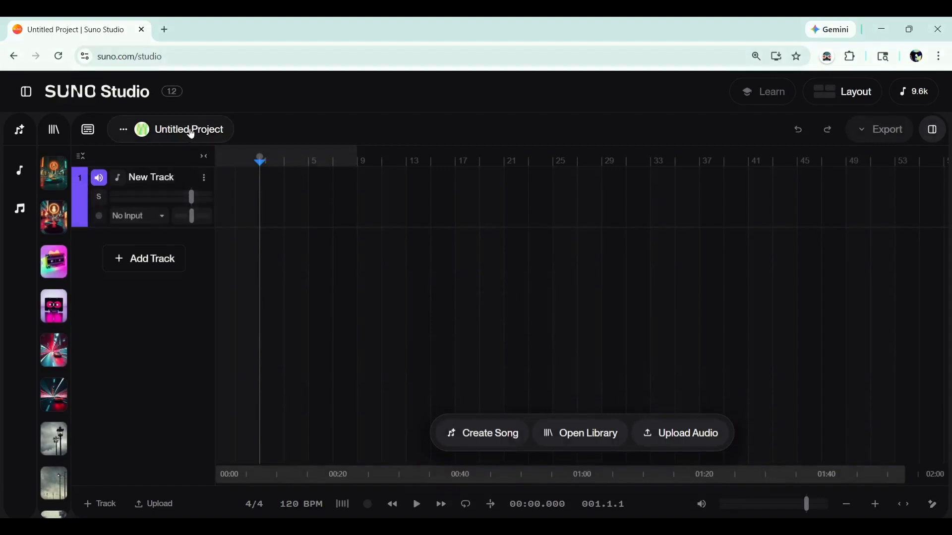
click(123, 130)
click(156, 221)
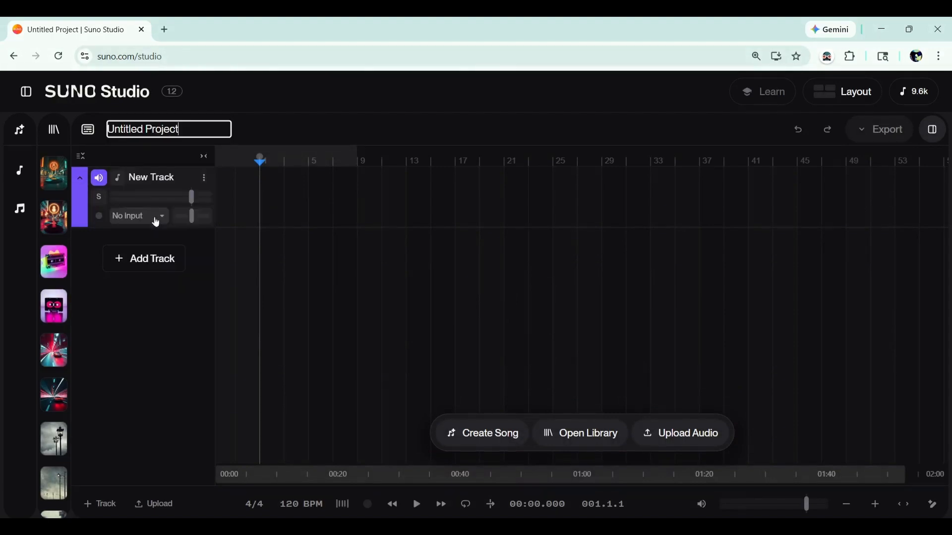
key(ctrl+a)
text(TESTING)
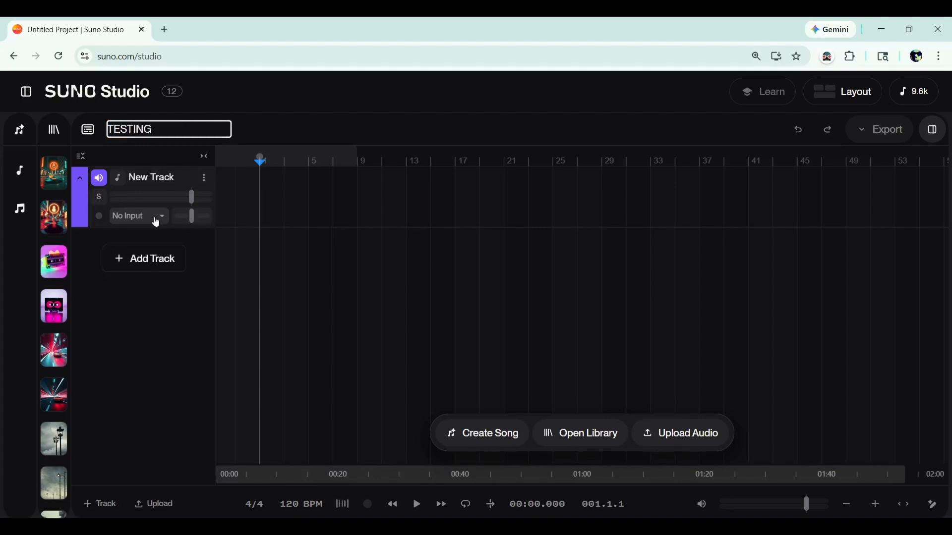
key(Return)
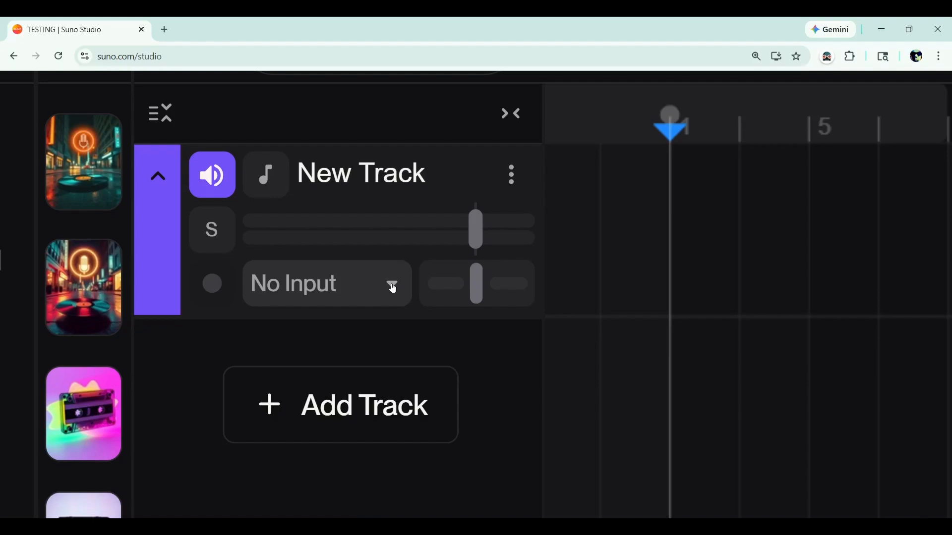
Step: Set the new track's input to 1 | Line (5- Portable Grand) (0499:174a) and arm the track for recording
click(392, 288)
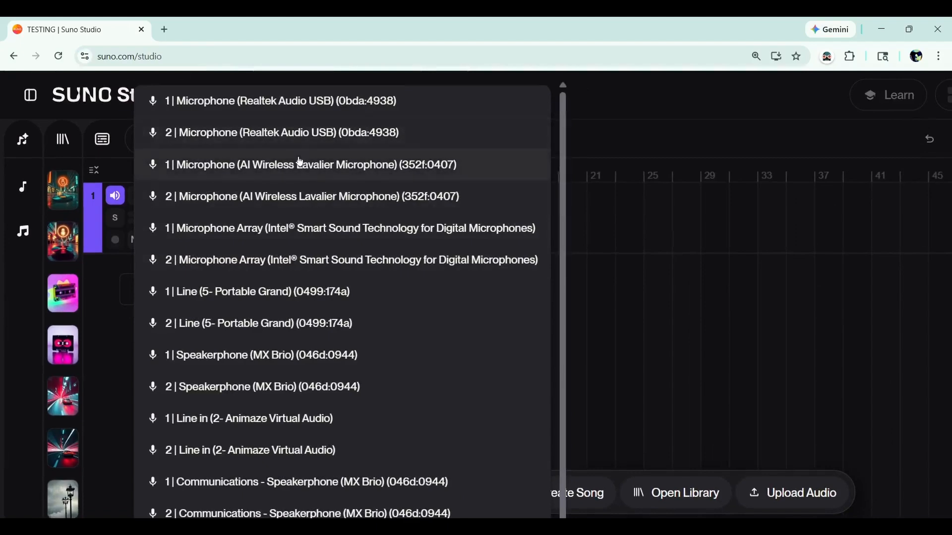
scroll(298, 255, down, 1)
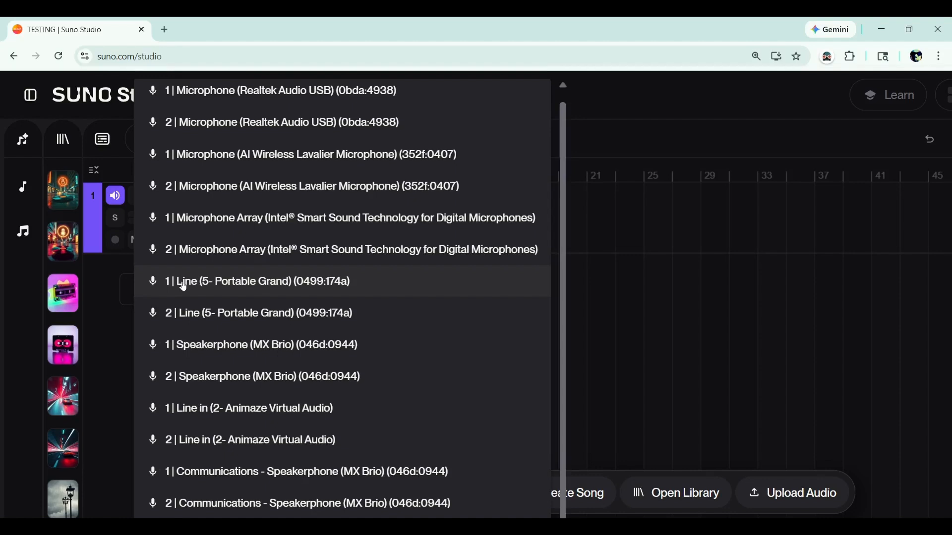
click(258, 286)
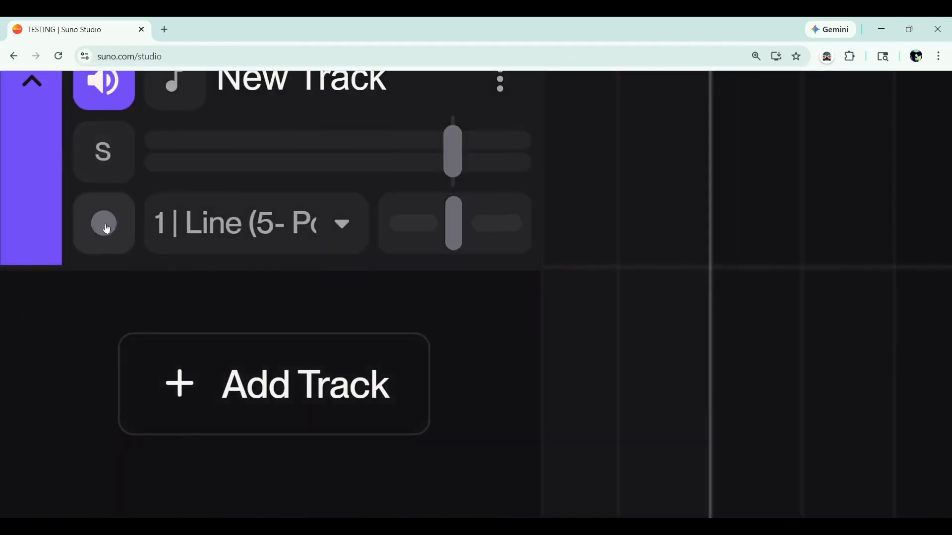
click(104, 227)
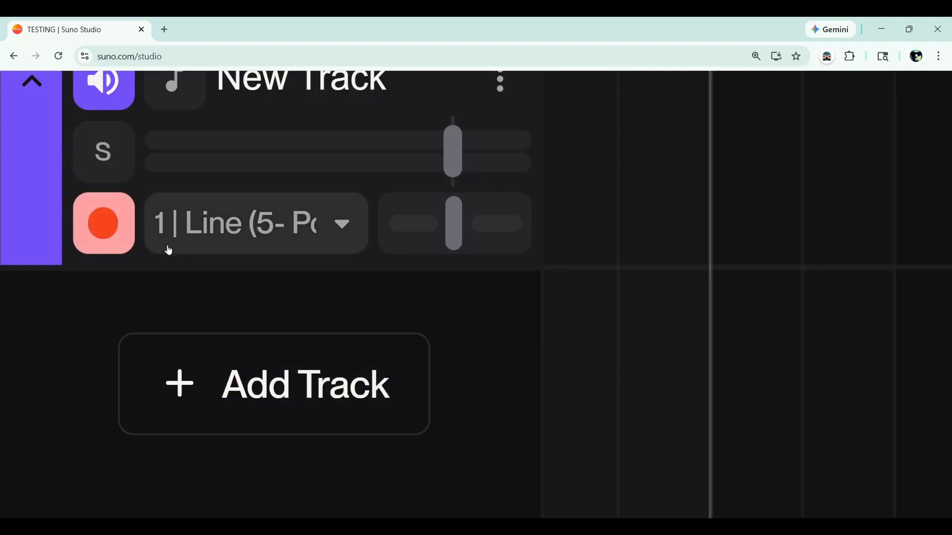
Step: Set the project's manual tempo to 100 BPM
scroll(55, 361, down, 5)
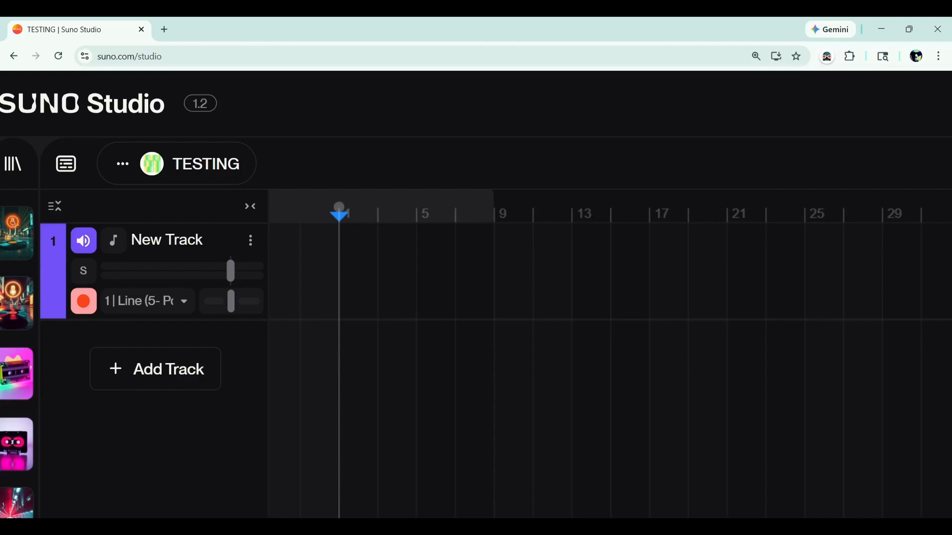
key(ctrl+minus)
key(ctrl+minus)
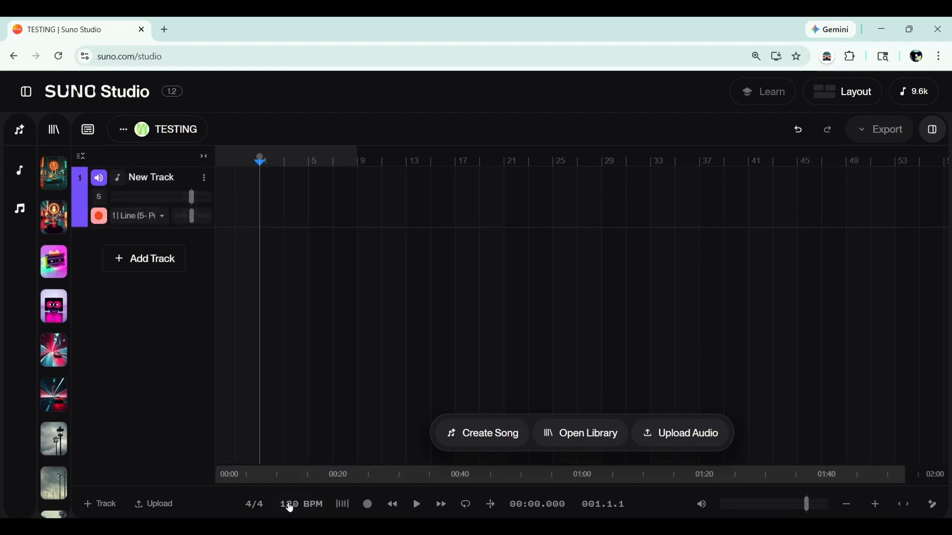
click(310, 510)
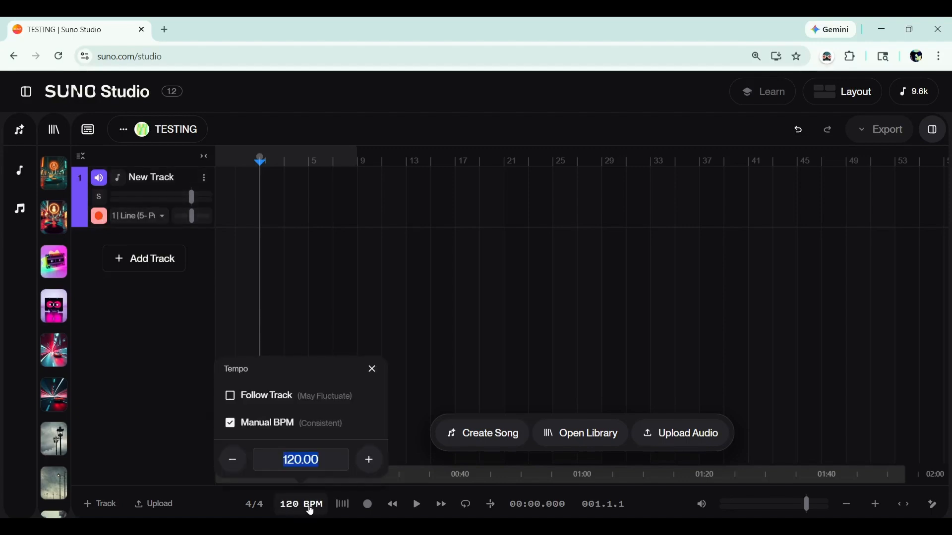
click(180, 394)
scroll(218, 427, up, 1)
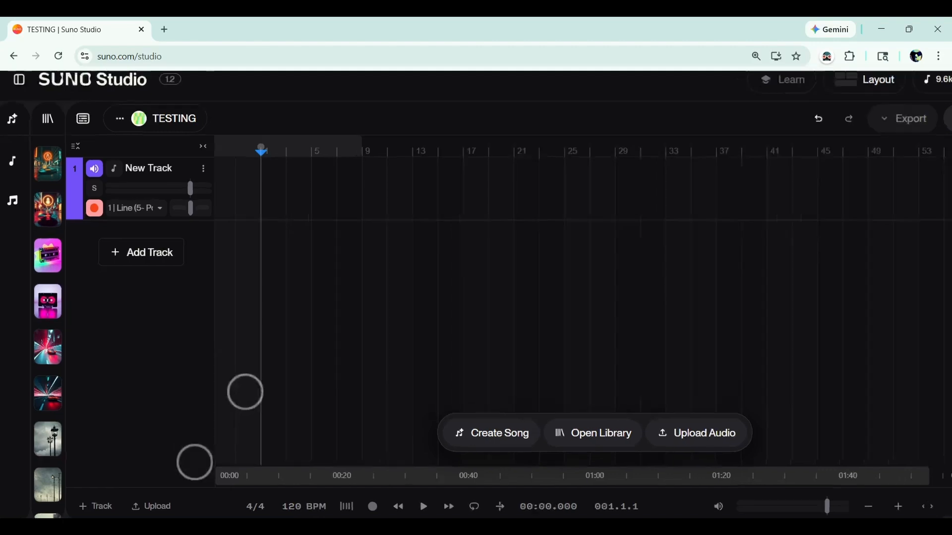
scroll(219, 427, up, 3)
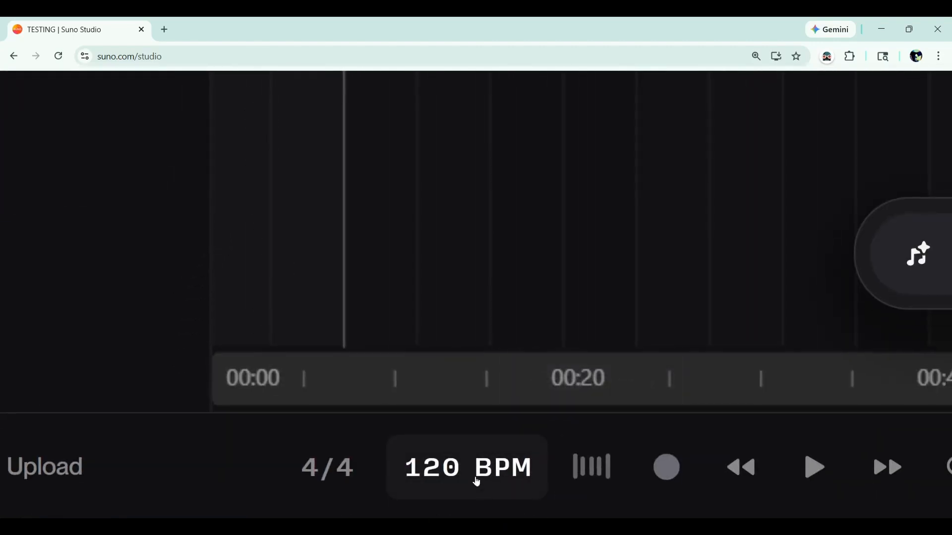
click(476, 477)
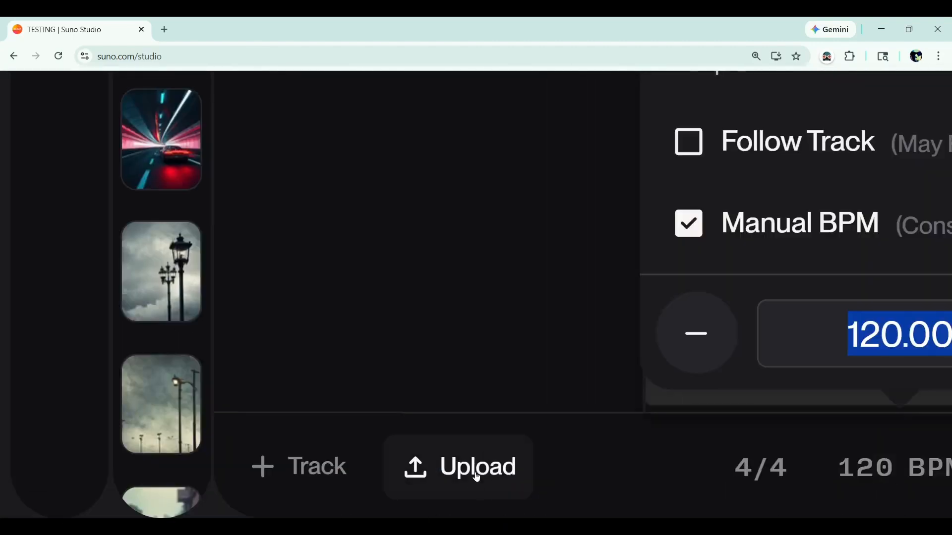
scroll(62, 308, down, 5)
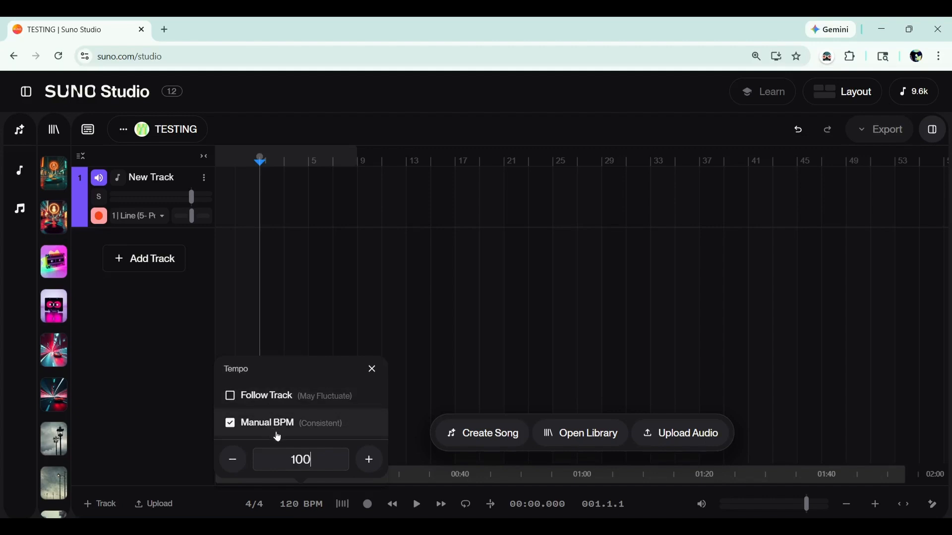
key(Return)
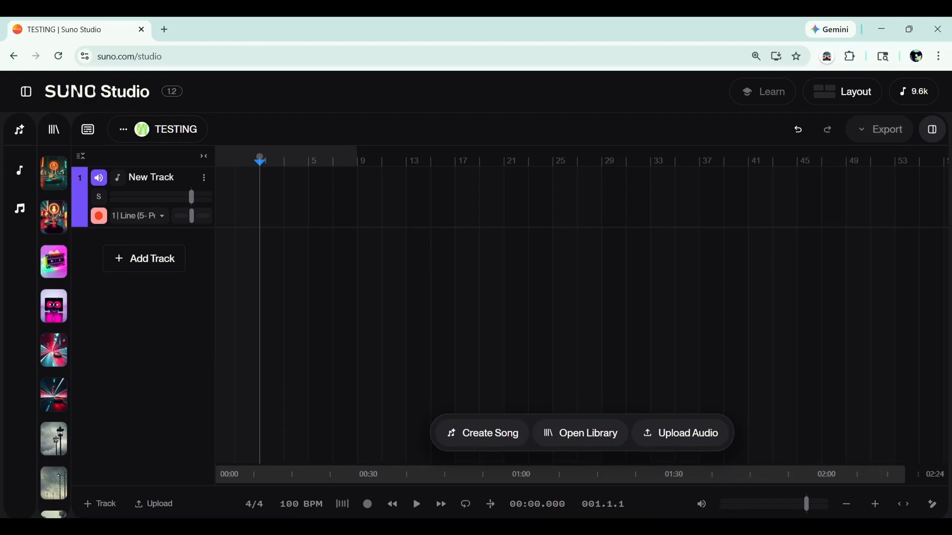
Step: Start a trial recording, raise the system volume, turn on the metronome and stop the recording
click(367, 505)
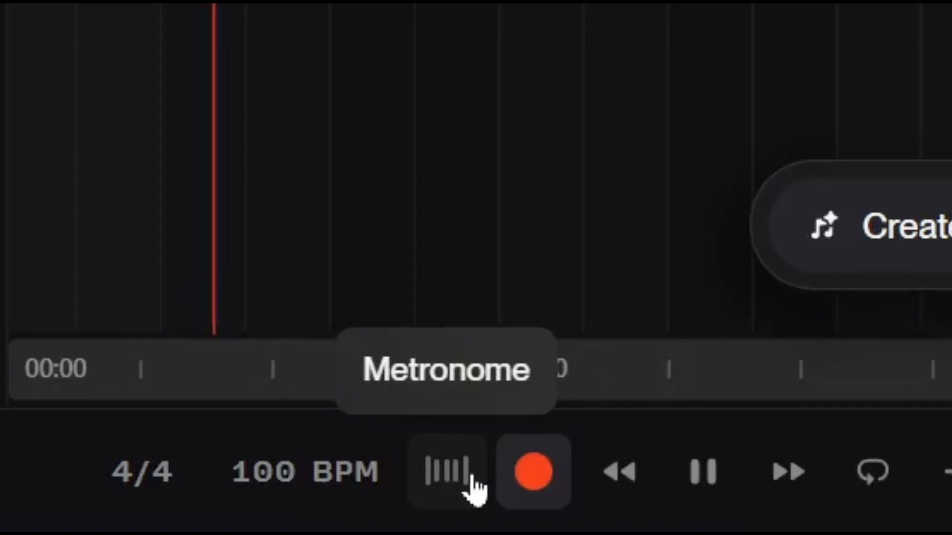
key(XF86AudioRaiseVolume)
key(XF86AudioRaiseVolume)
key(XF86AudioRaiseVolume)
key(XF86AudioRaiseVolume)
key(XF86AudioRaiseVolume)
key(XF86AudioRaiseVolume)
key(XF86AudioRaiseVolume)
key(XF86AudioRaiseVolume)
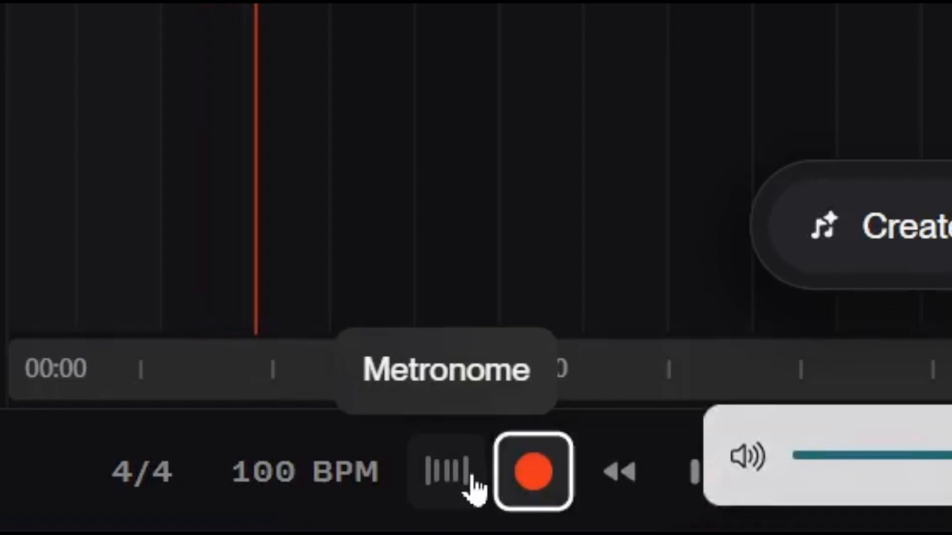
click(454, 489)
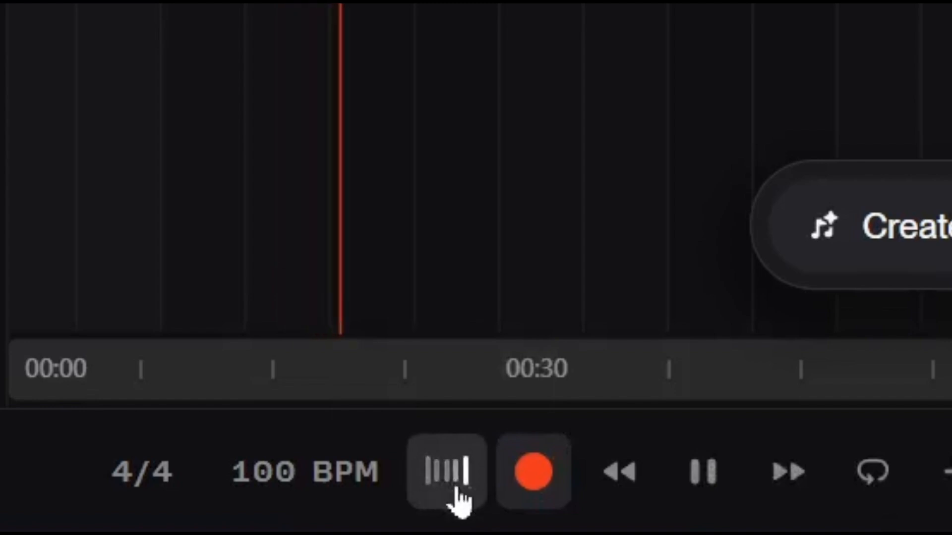
click(713, 488)
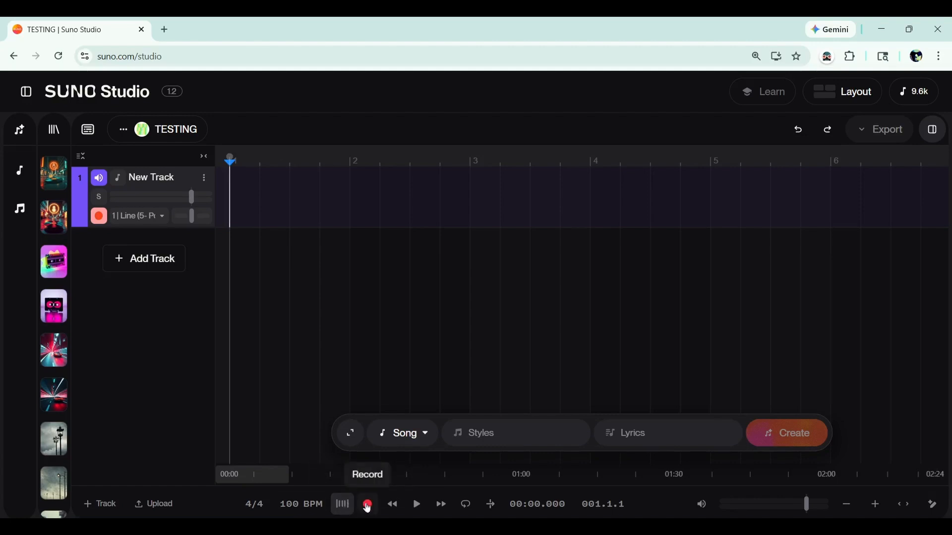
Step: Record a keyboard take on the armed track from bar 1 and briefly play it back
click(368, 505)
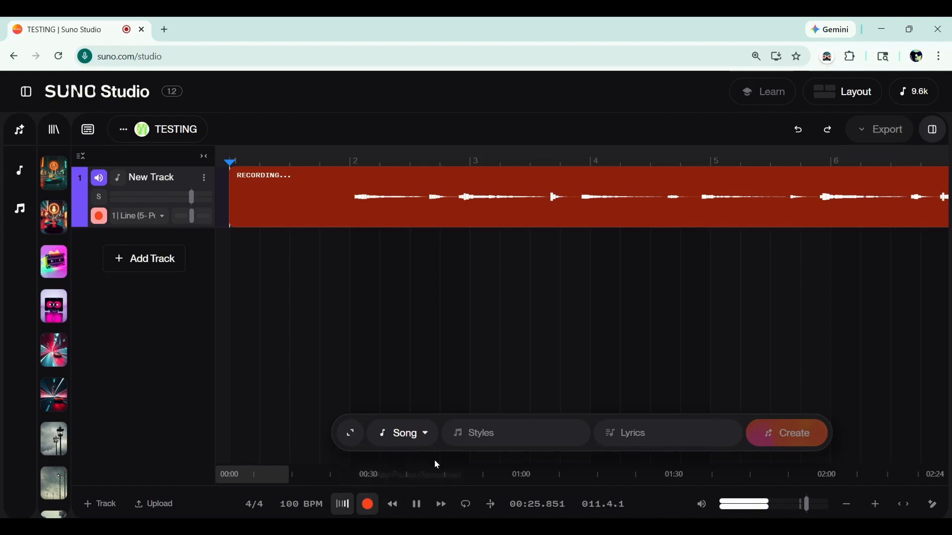
click(416, 505)
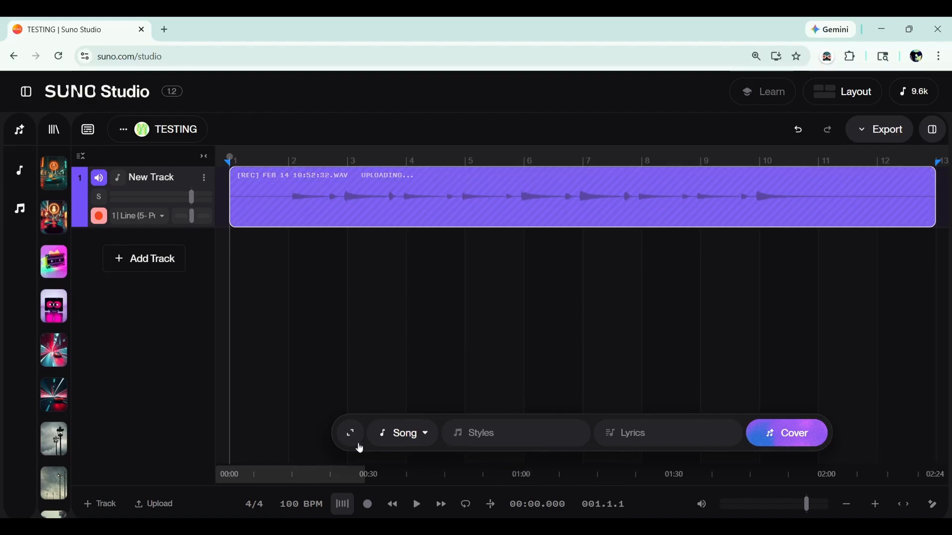
click(416, 504)
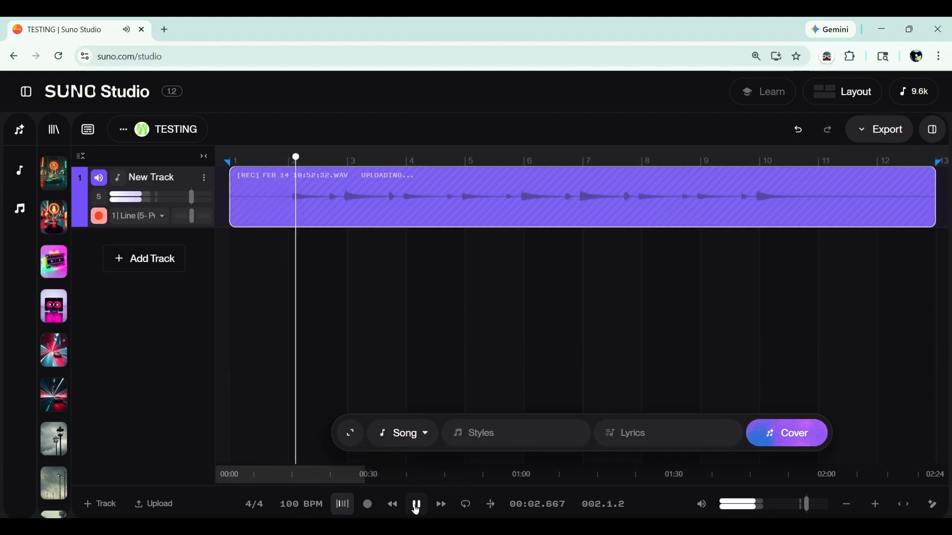
click(416, 504)
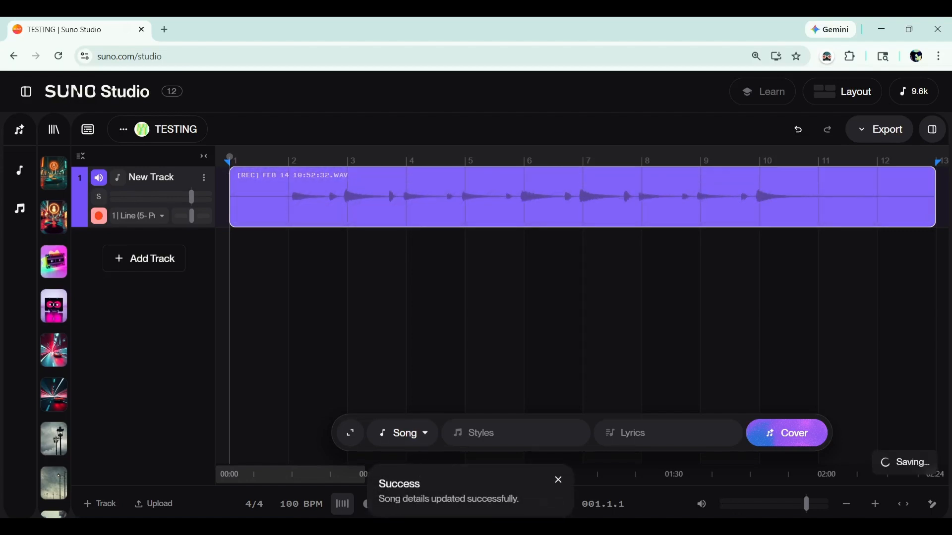
Step: Trim the silence from the start of the recorded clip up to the first note at 002.1.2
click(875, 504)
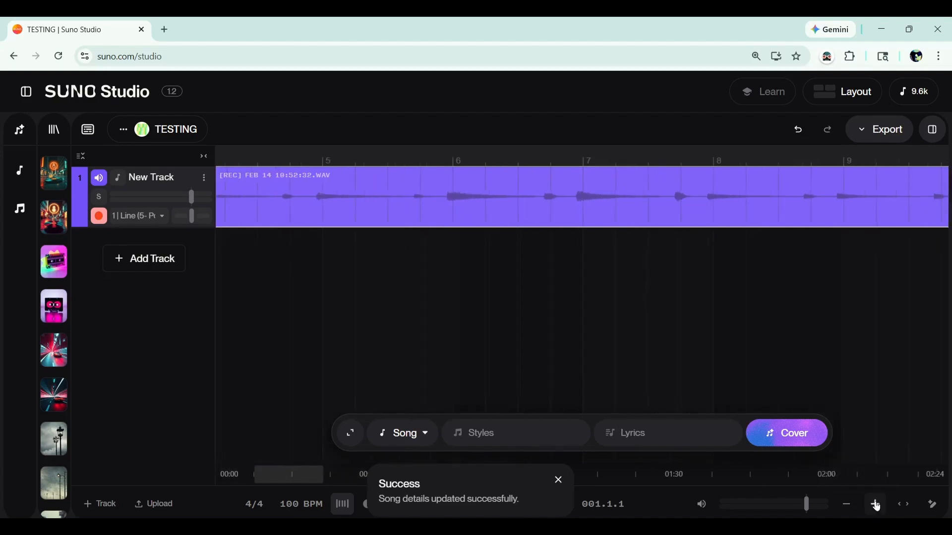
drag(290, 475, 111, 475)
drag(258, 484, 169, 481)
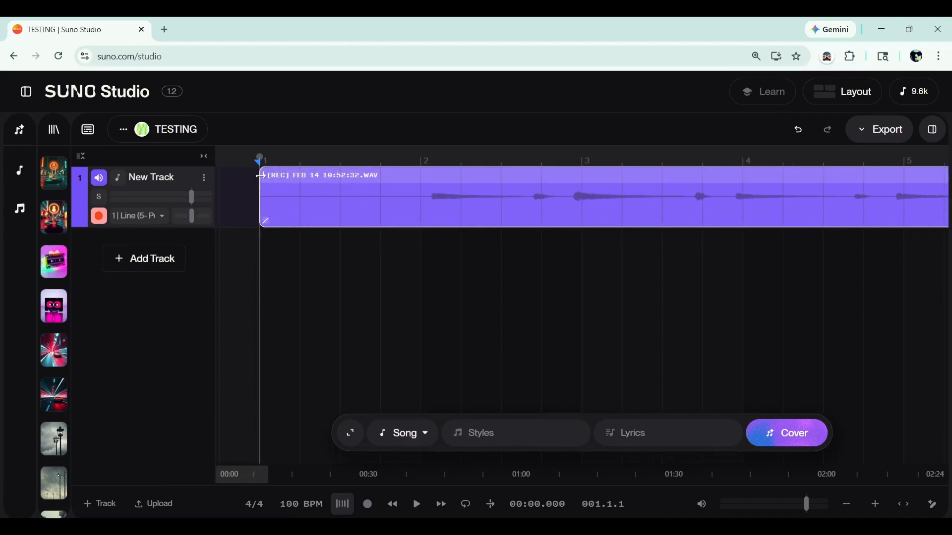
drag(260, 176, 431, 227)
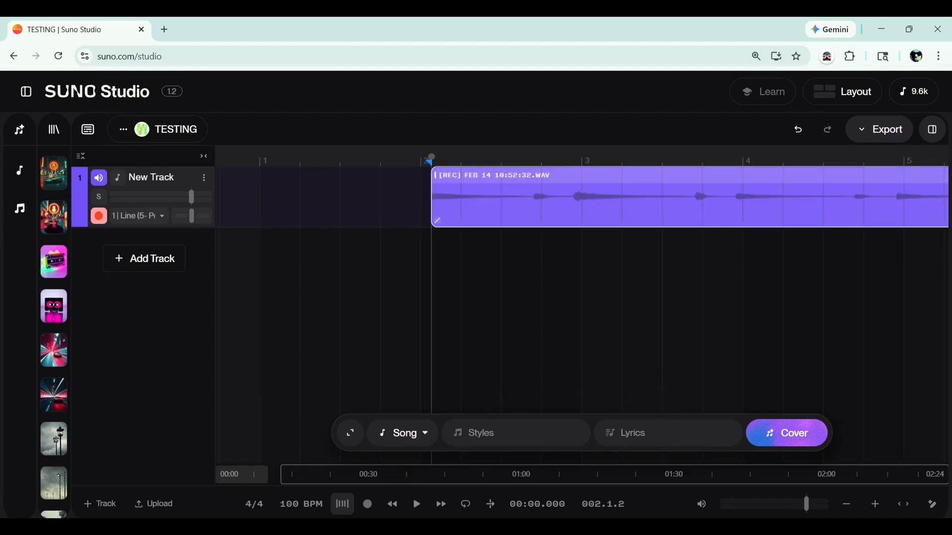
Step: Move the recorded clip so it starts at bar 1 and play it back
drag(621, 179, 446, 186)
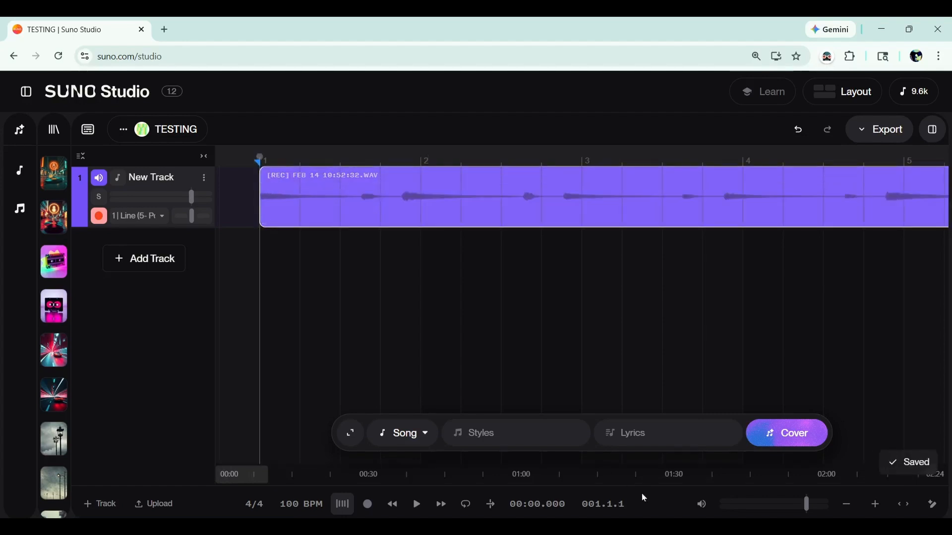
click(846, 504)
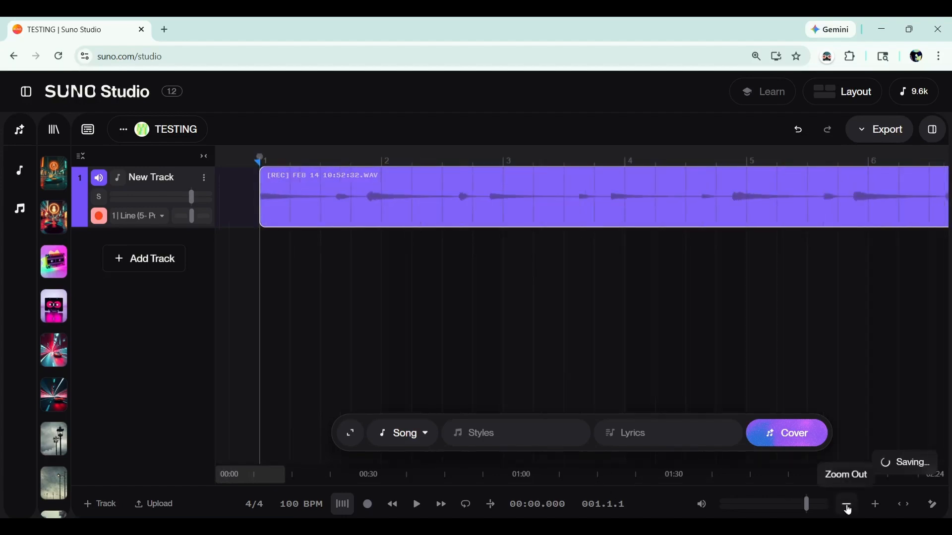
click(416, 505)
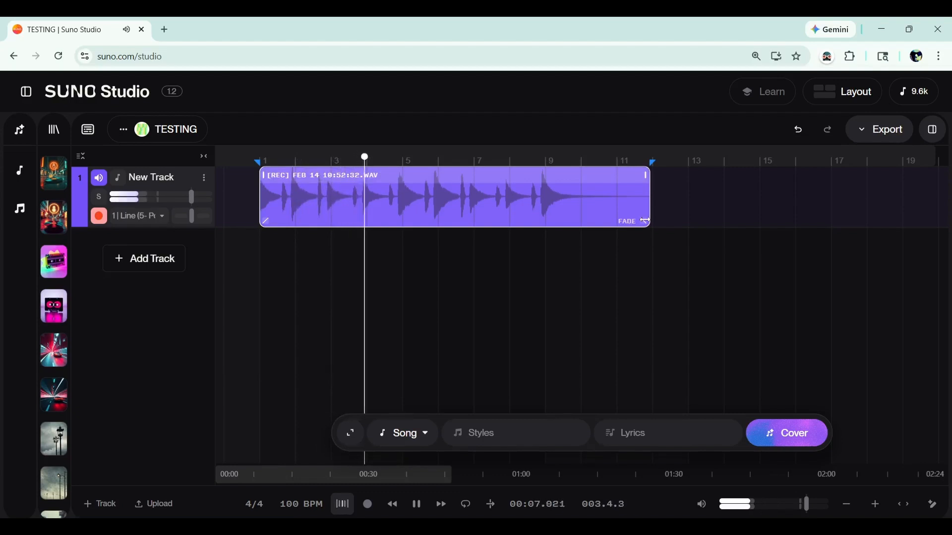
click(416, 505)
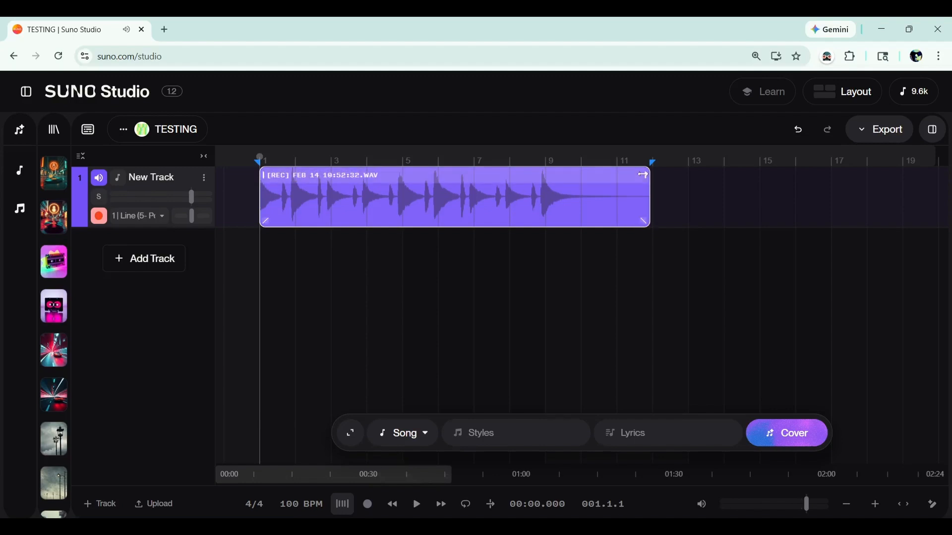
Step: Trim the silent tail from the end of the recorded clip back to bar 10 and play it
drag(643, 174, 585, 173)
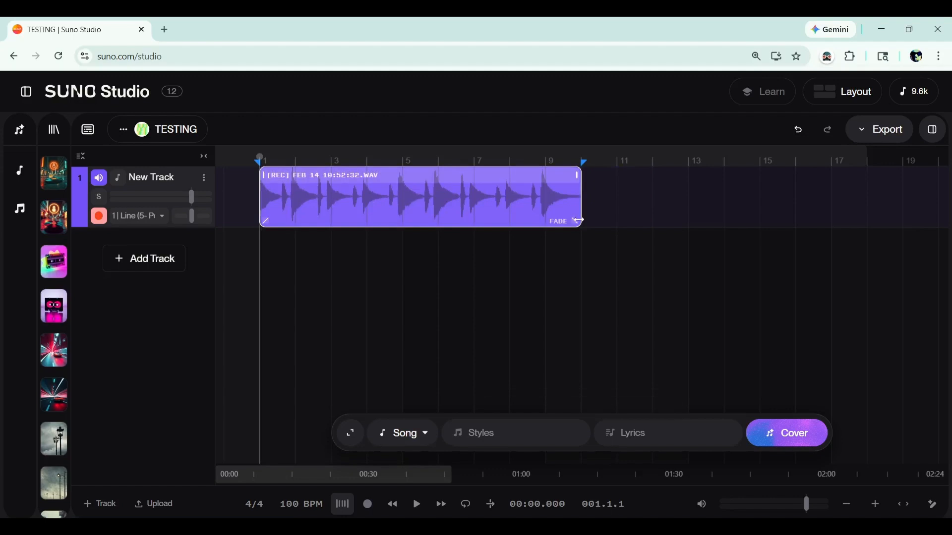
mouse_move(574, 221)
mouse_down()
mouse_move(558, 217)
mouse_move(582, 215)
mouse_up()
key(space)
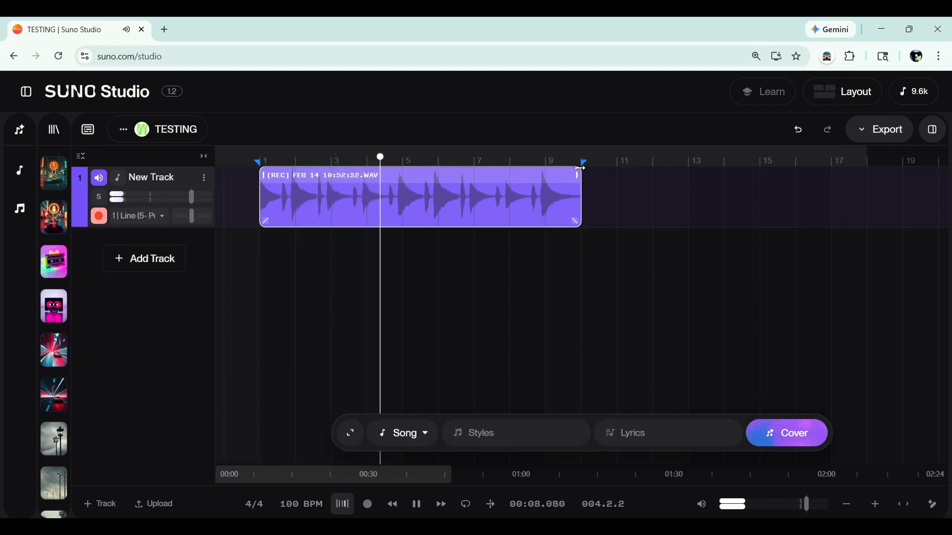
key(space)
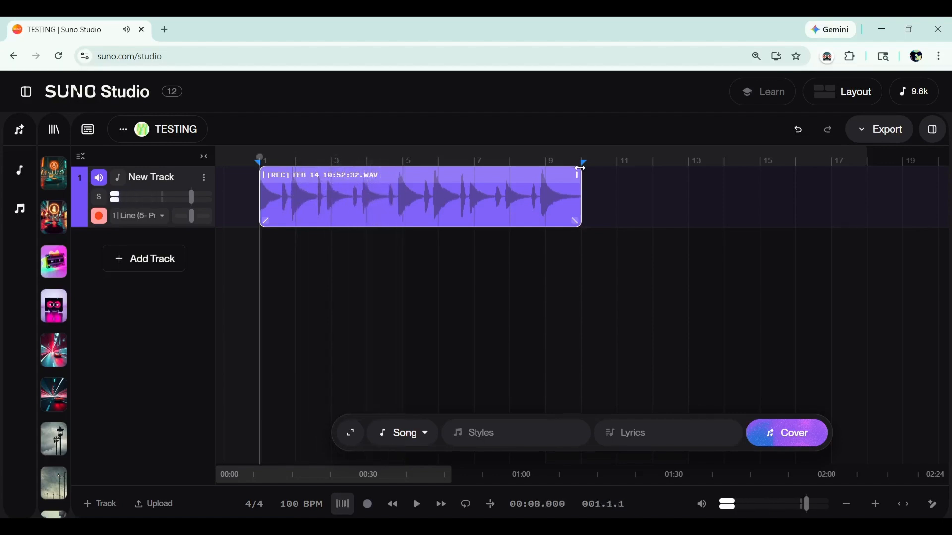
Step: Shorten the clip to four bars ending at bar 5, duplicate it twice end to end and check the loop by playing it
drag(579, 168, 404, 181)
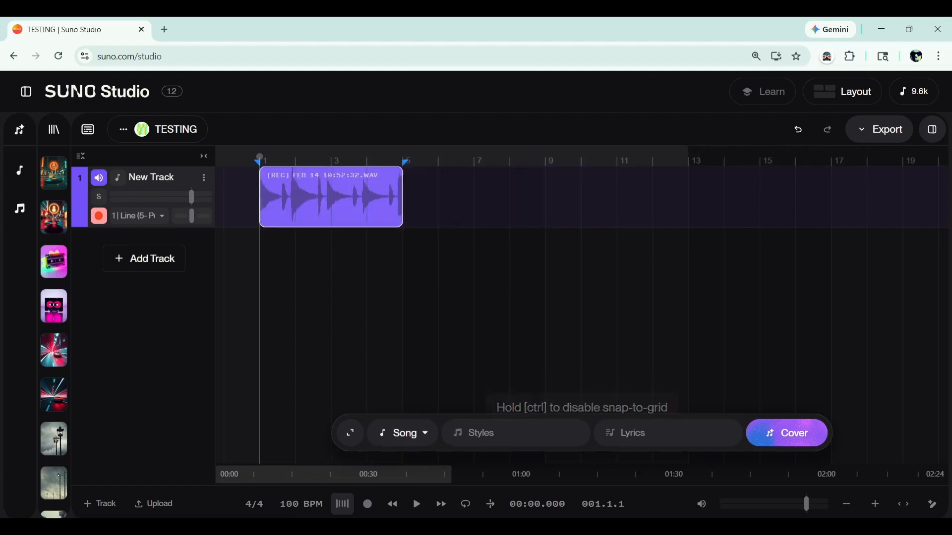
right_click(381, 177)
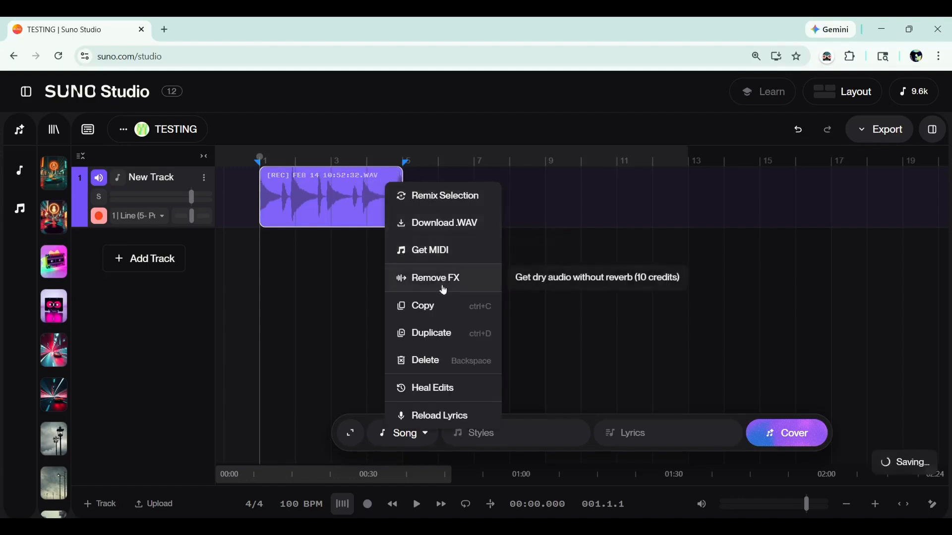
click(431, 333)
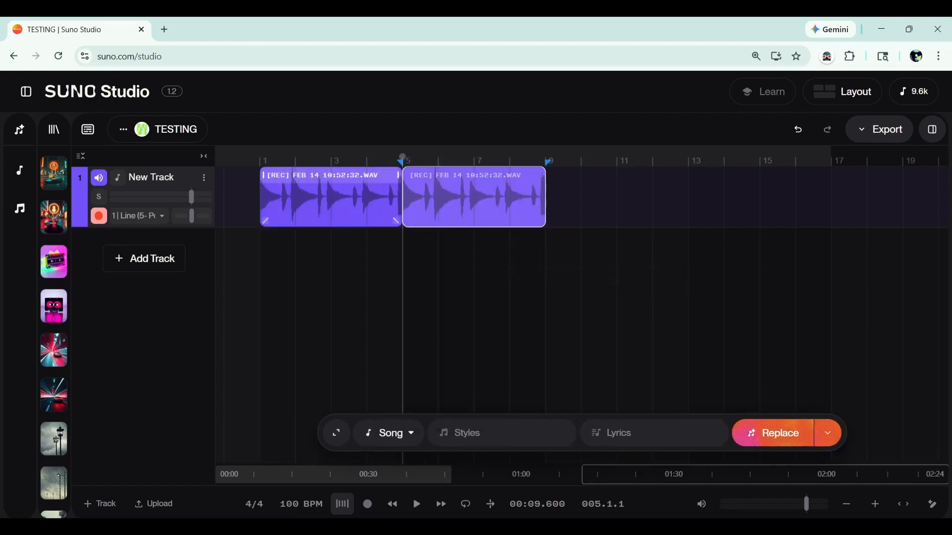
right_click(506, 183)
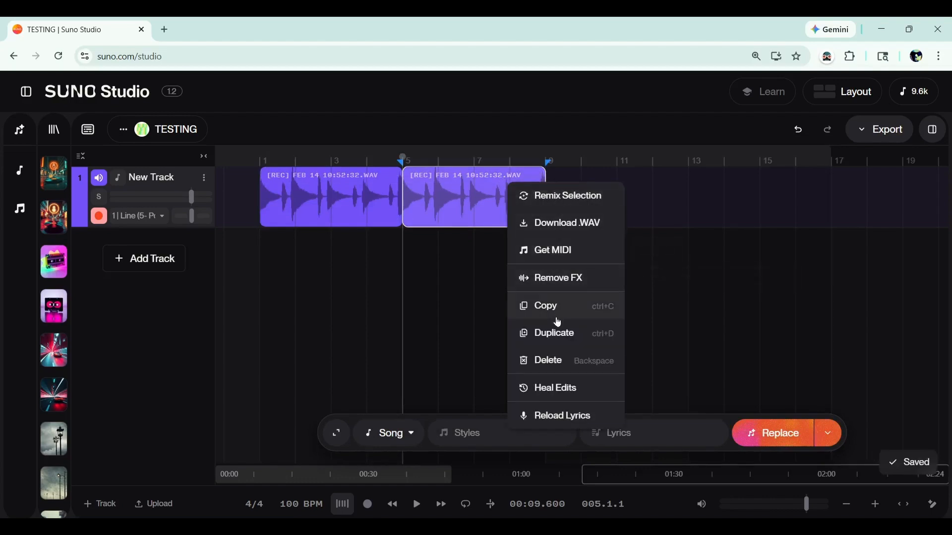
click(557, 335)
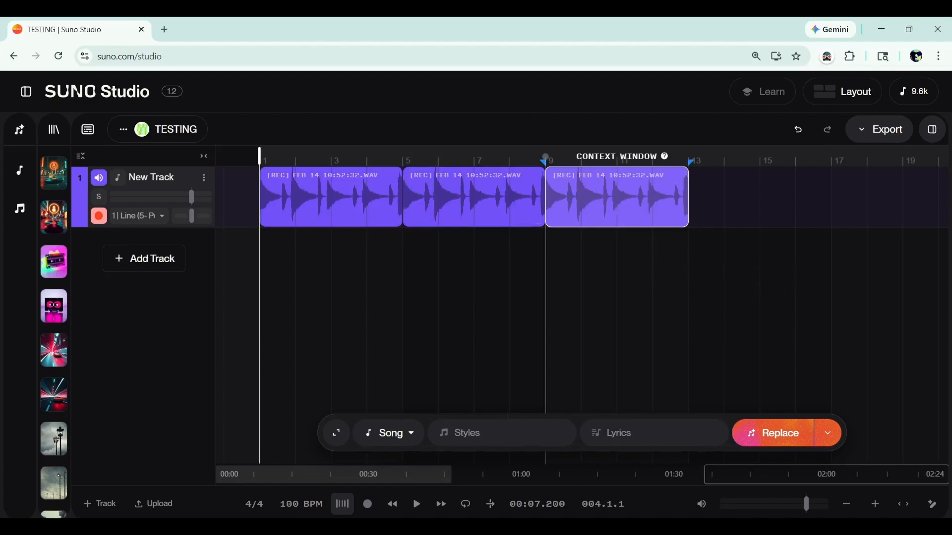
key(space)
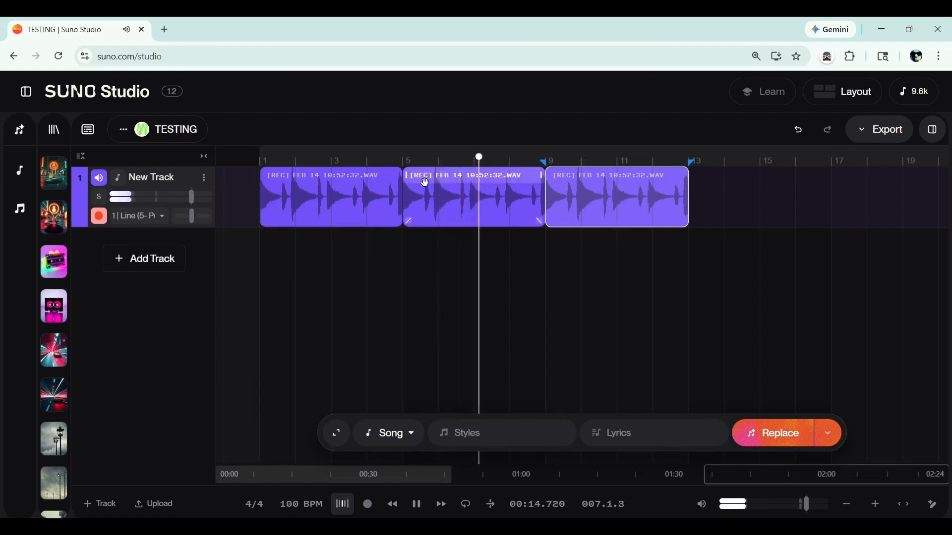
click(417, 505)
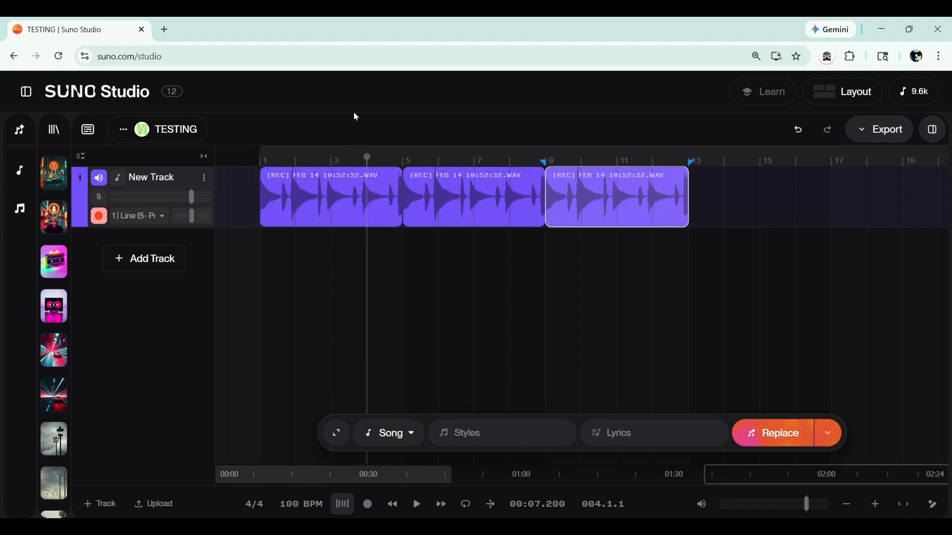
Step: Select all three four-bar clips together and duplicate them so the copies follow from bar 13
shift+click(343, 182)
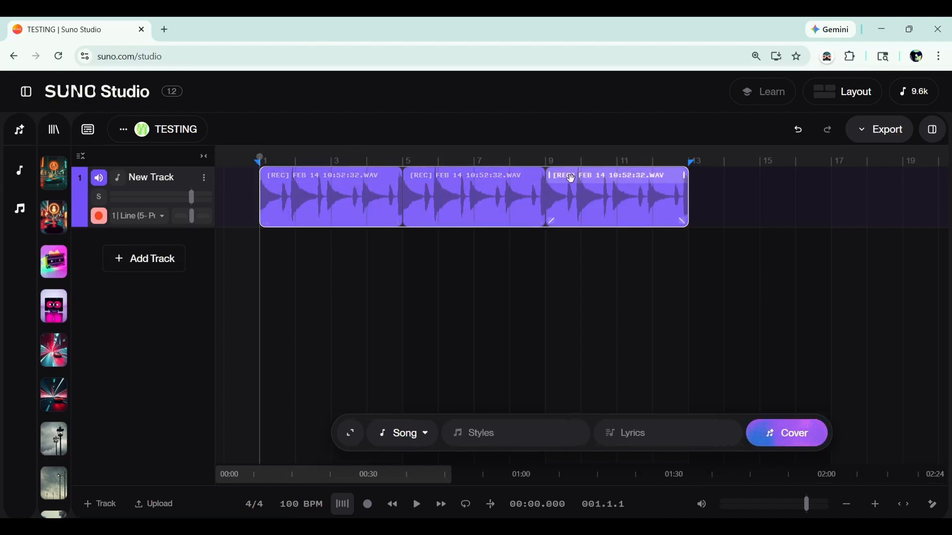
right_click(473, 179)
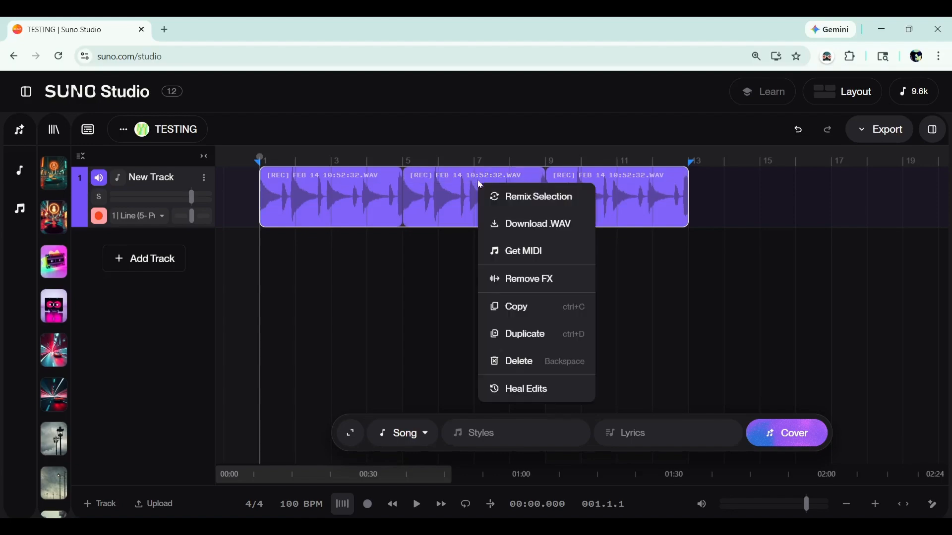
click(541, 336)
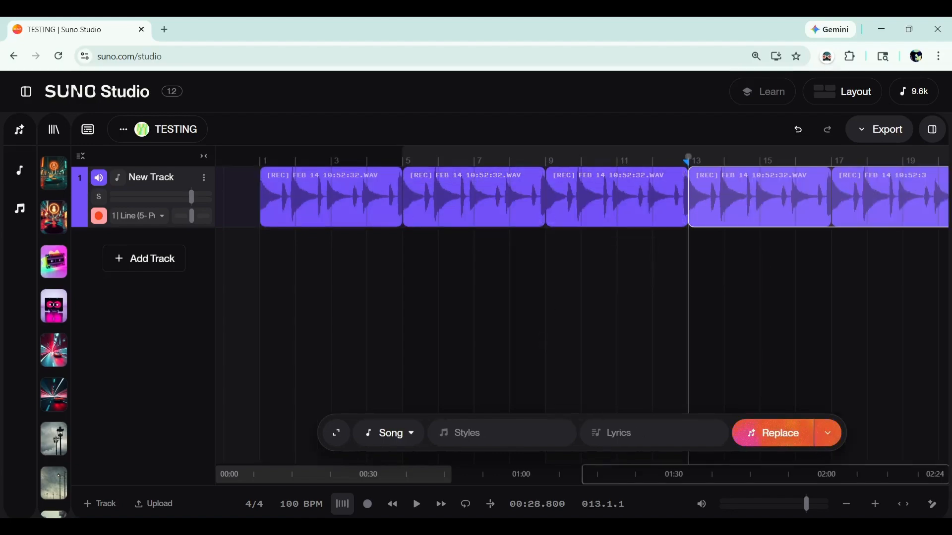
drag(423, 476, 358, 482)
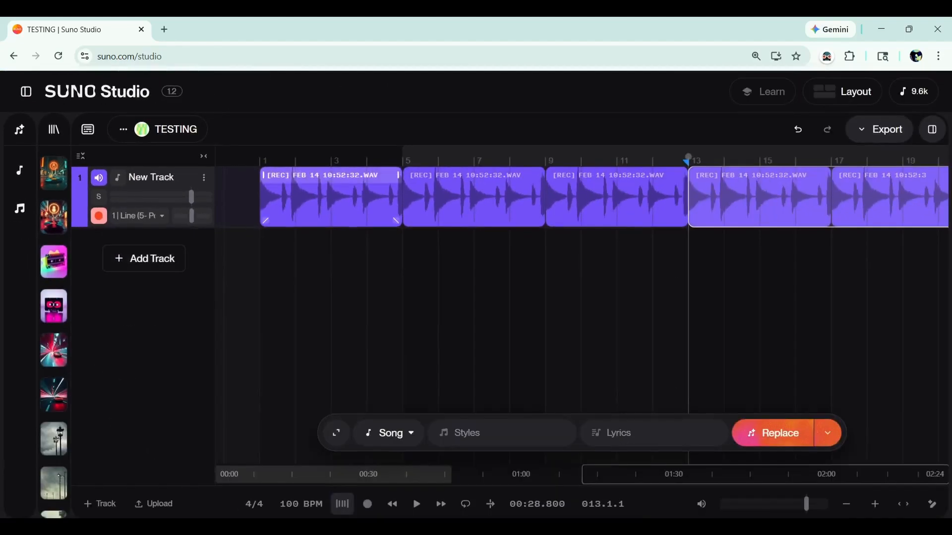
Step: Add a second track below the recording and name it DRUMS
click(164, 260)
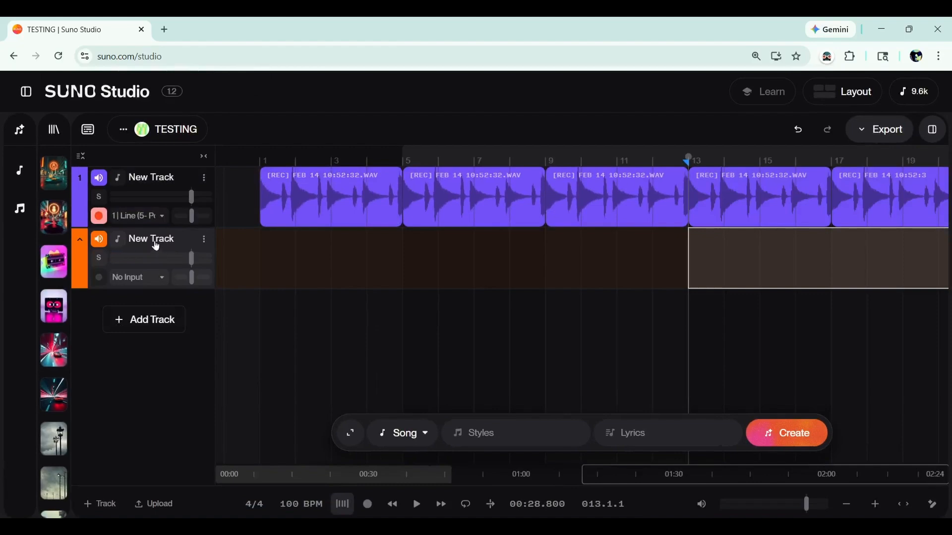
double_click(155, 240)
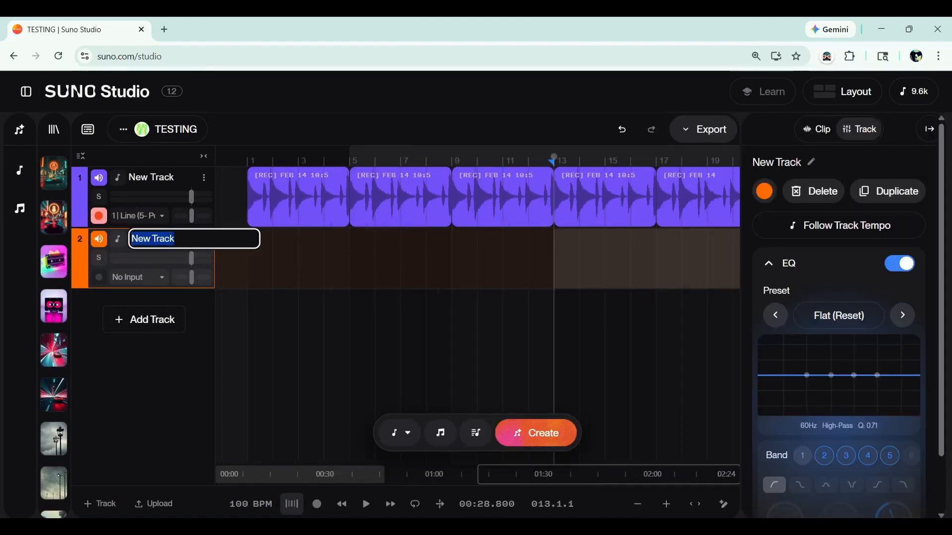
text(DRUMS)
key(Return)
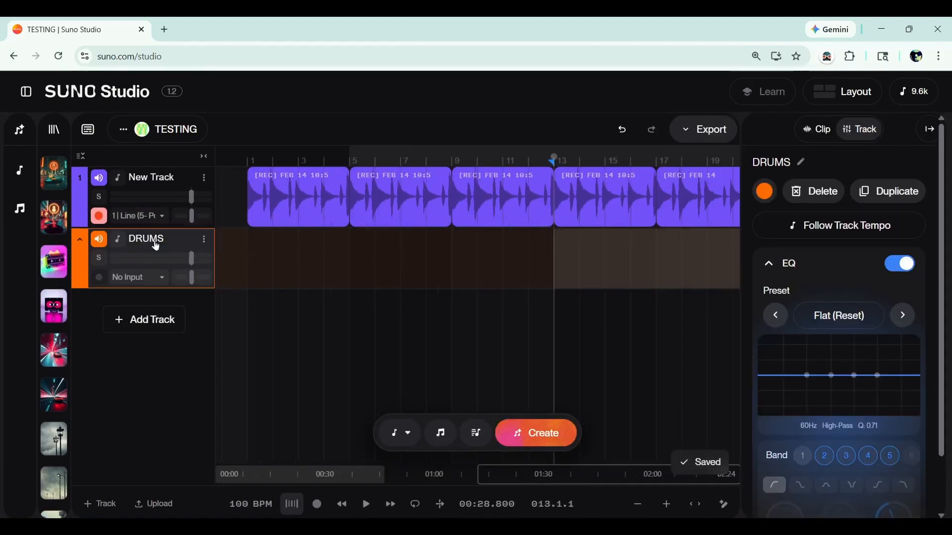
key(minus)
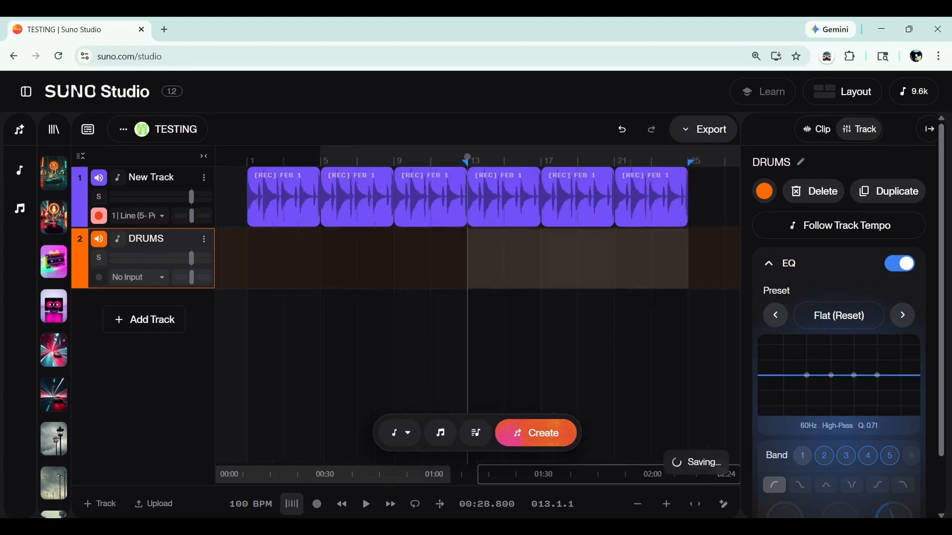
Step: Examine the instrument types available for generating a new part
drag(247, 259, 688, 258)
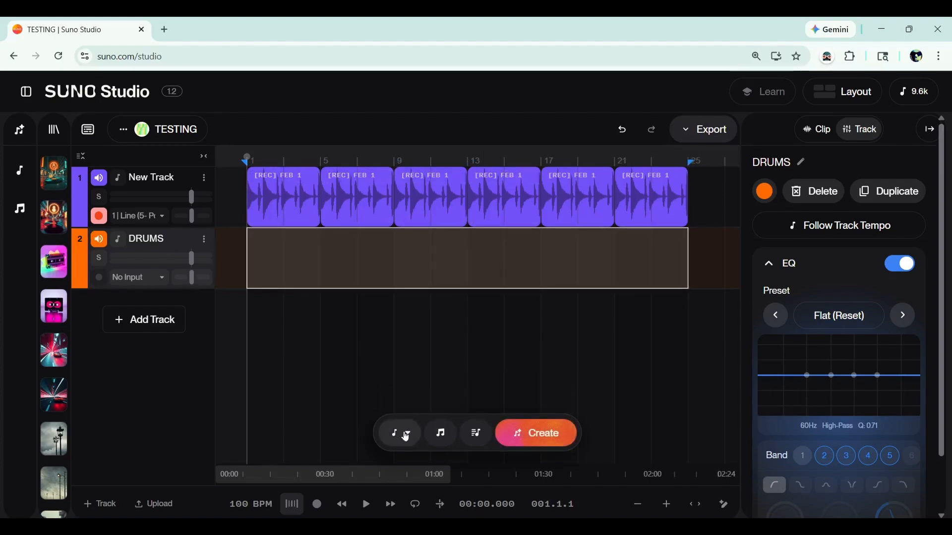
scroll(316, 398, up, 5)
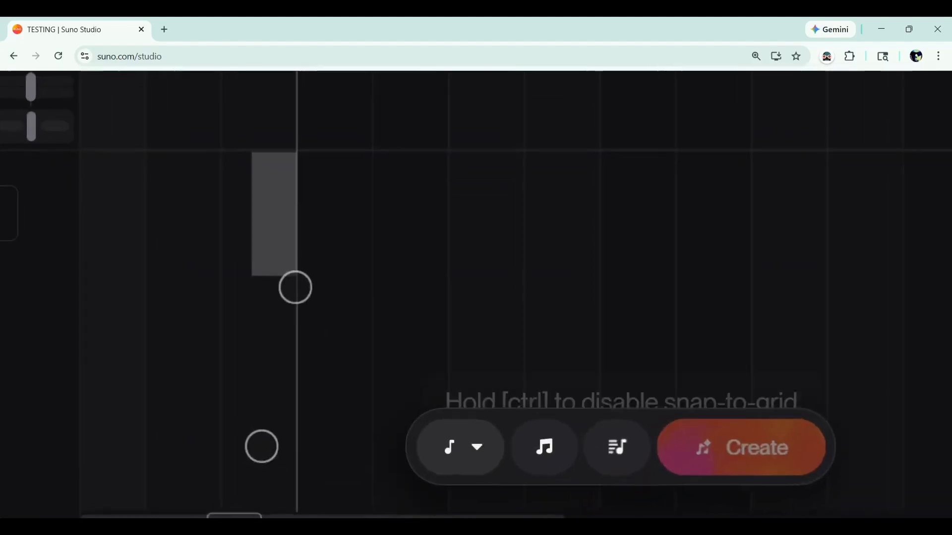
click(388, 367)
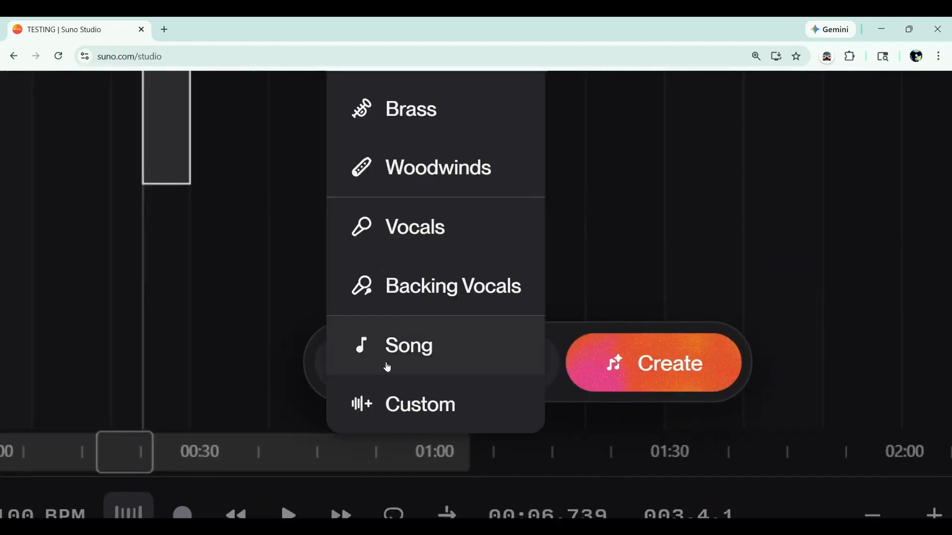
scroll(413, 336, up, 6)
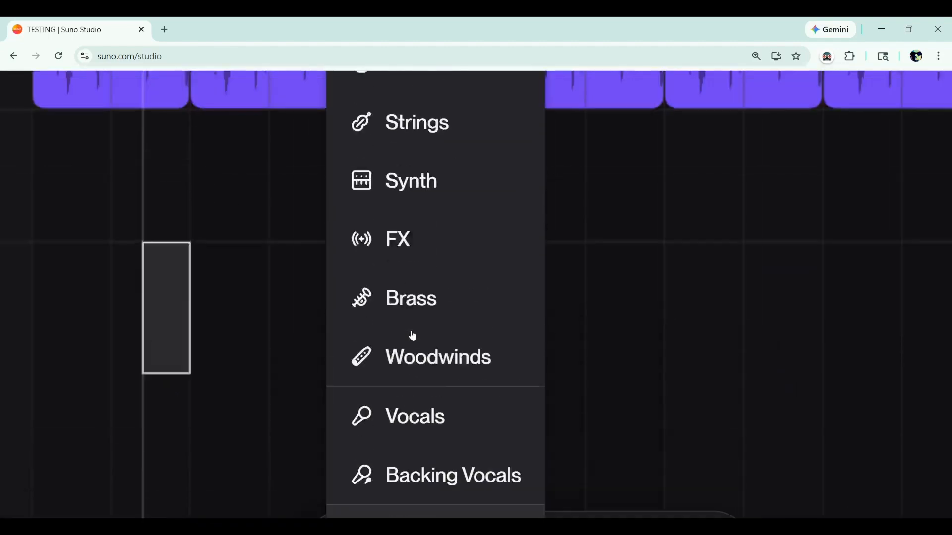
scroll(413, 336, up, 3)
scroll(413, 336, down, 2)
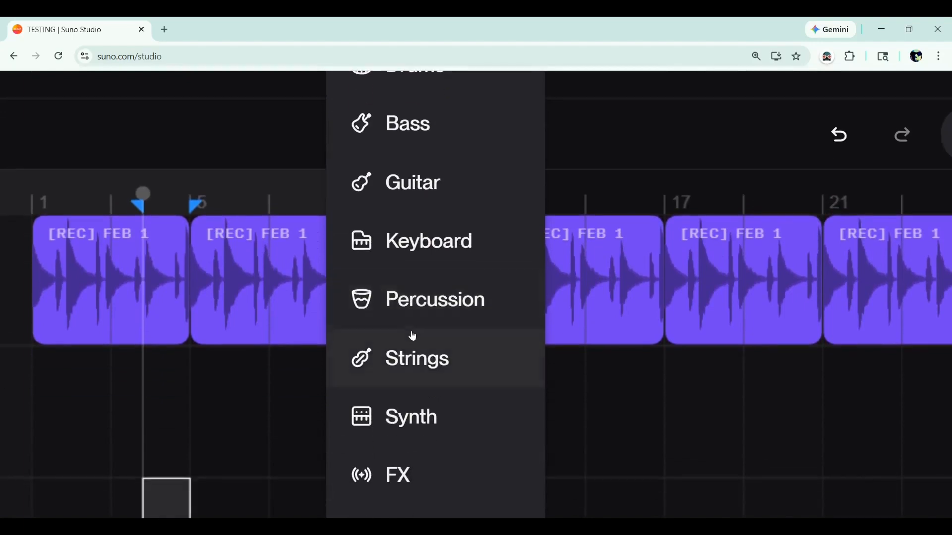
scroll(413, 336, down, 1)
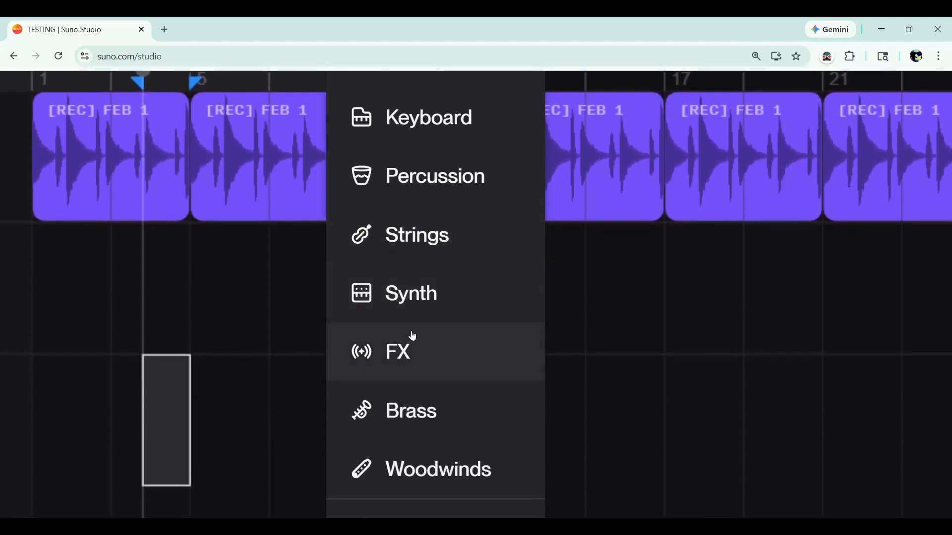
ctrl+scroll(413, 336, down, 5)
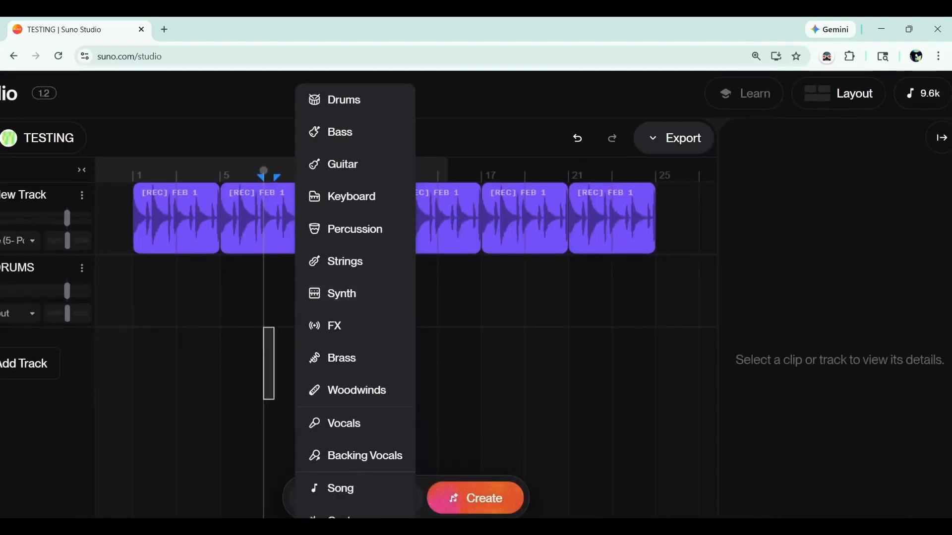
drag(134, 291, 655, 291)
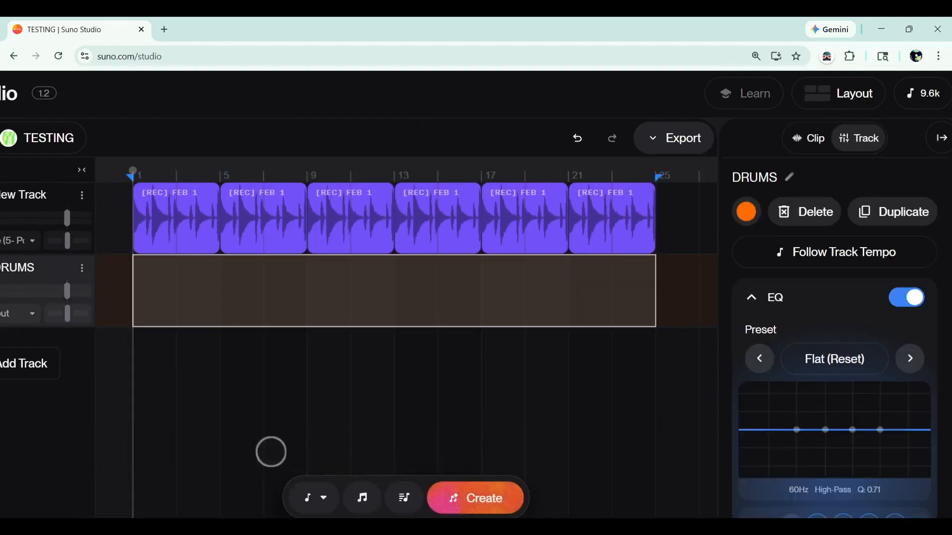
ctrl+scroll(151, 376, down, 5)
drag(267, 321, 171, 197)
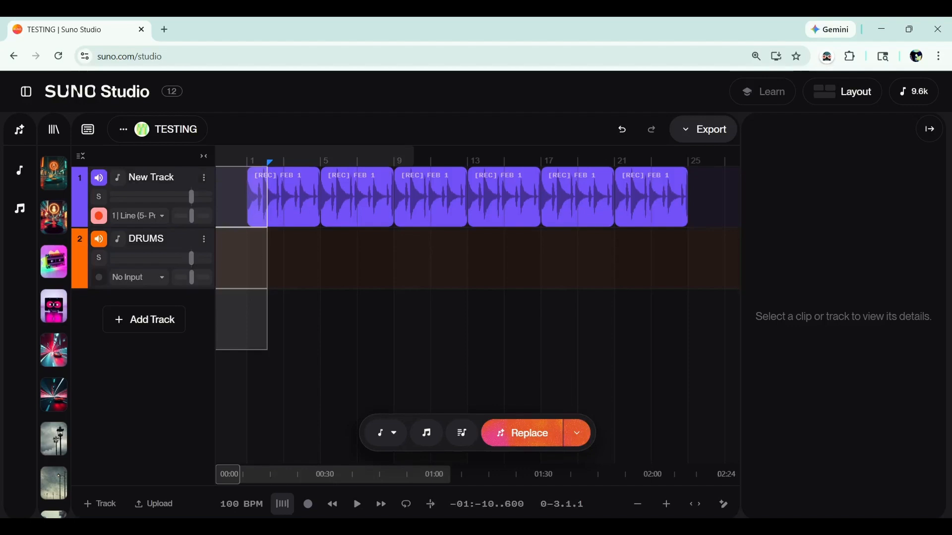
Step: Select bars 1 to 25 on the DRUMS track and set up a Drums generation with the style FUNK
click(268, 258)
drag(268, 259, 689, 258)
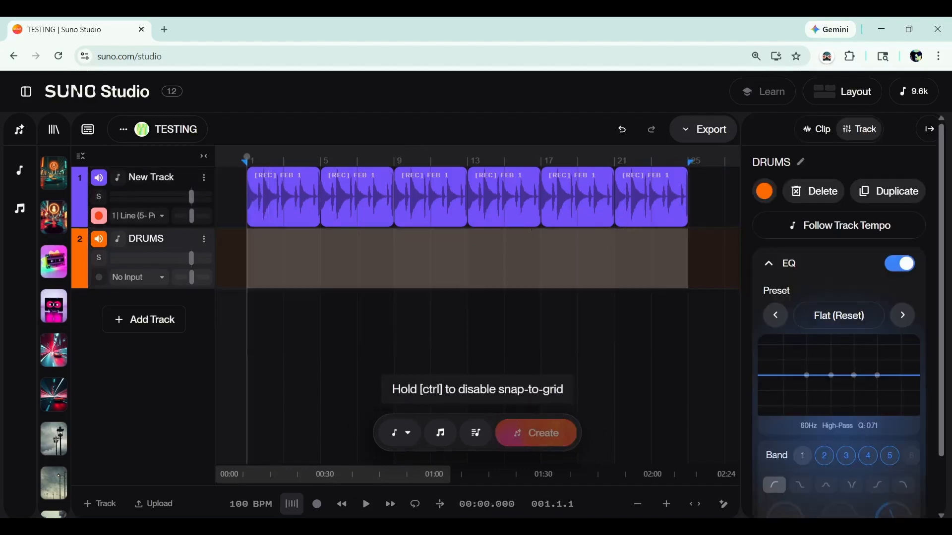
click(405, 440)
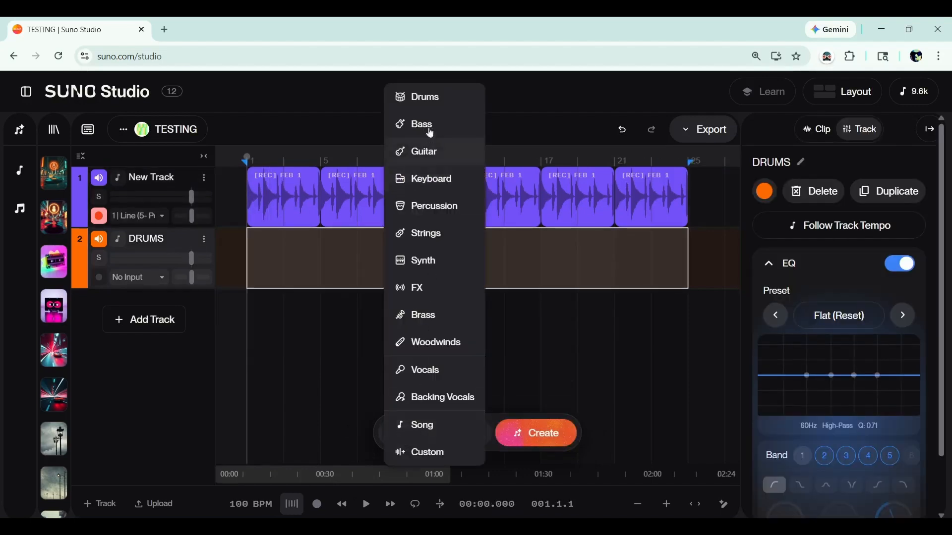
click(427, 99)
click(436, 432)
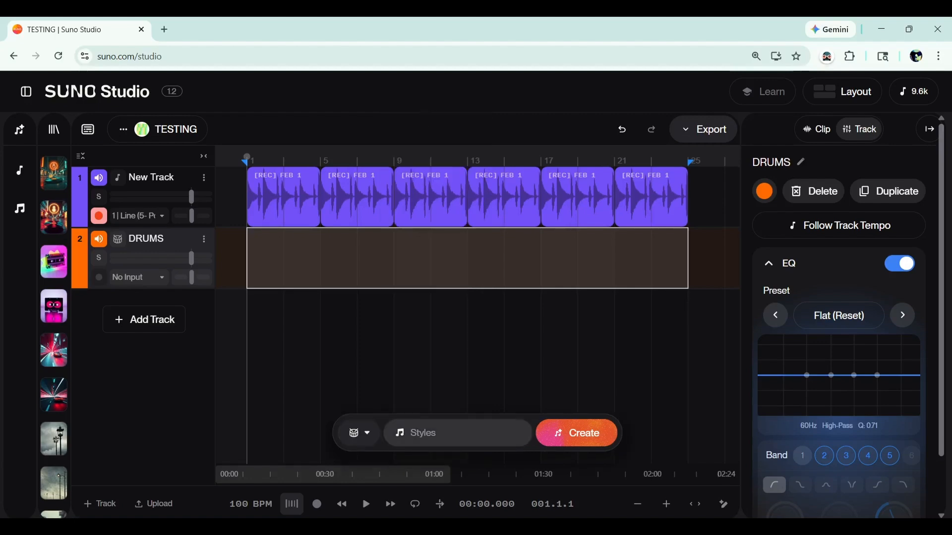
text(FUNK)
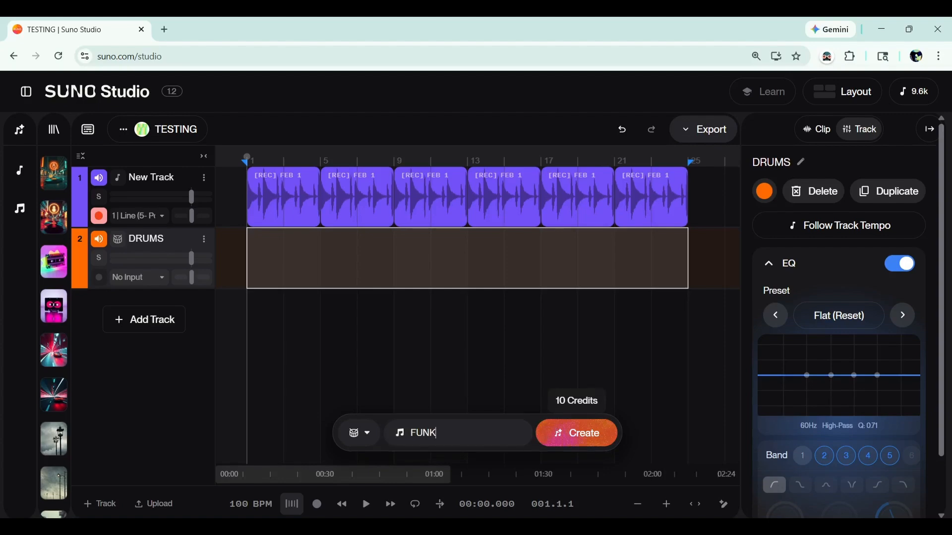
Step: Generate the FUNK drum part for the selected bars on the DRUMS track
click(600, 438)
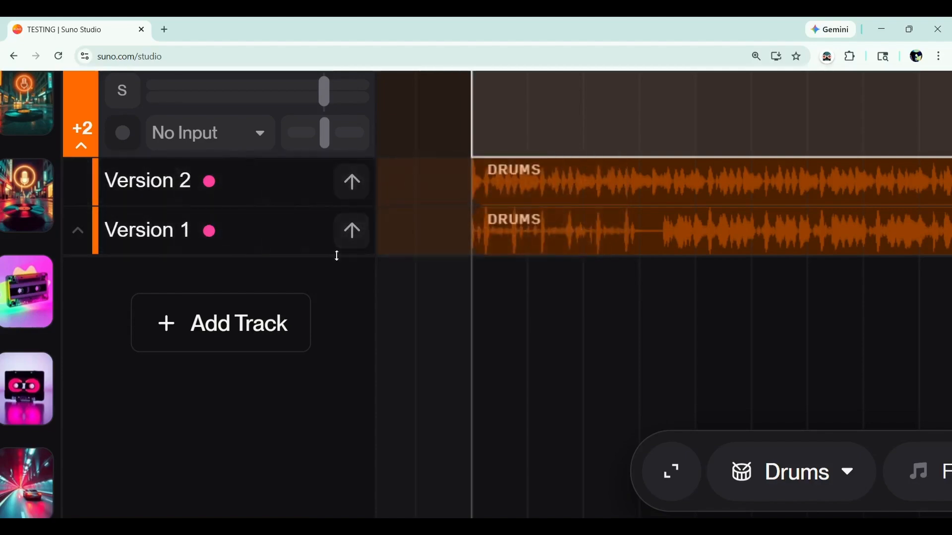
scroll(97, 387, down, 5)
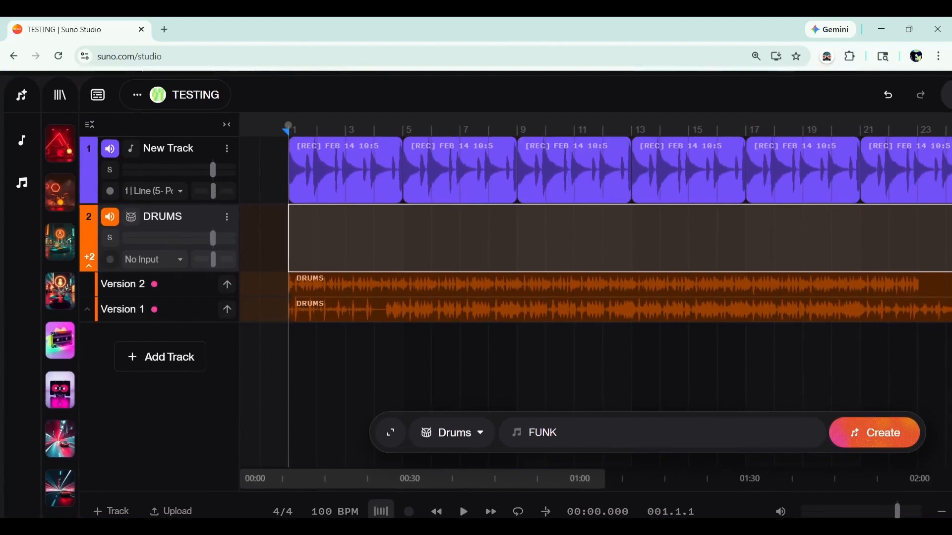
Step: Audition drum takes Version 1 and Version 2 in turn against the looped keyboard recording
click(461, 306)
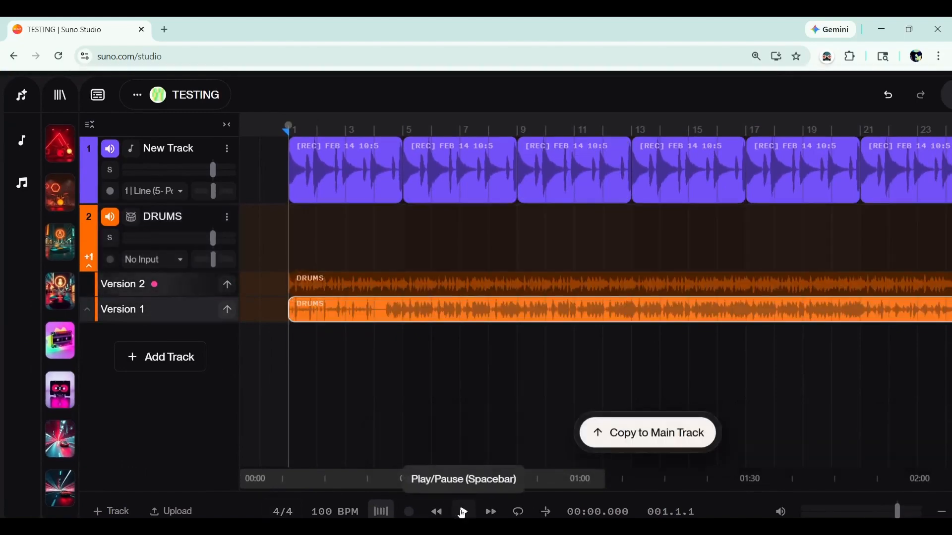
click(463, 512)
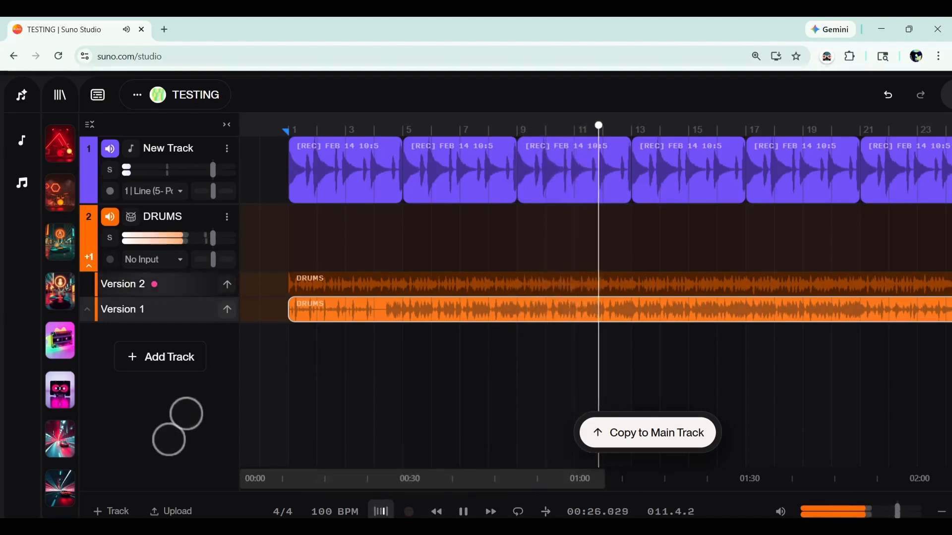
key(ctrl+minus)
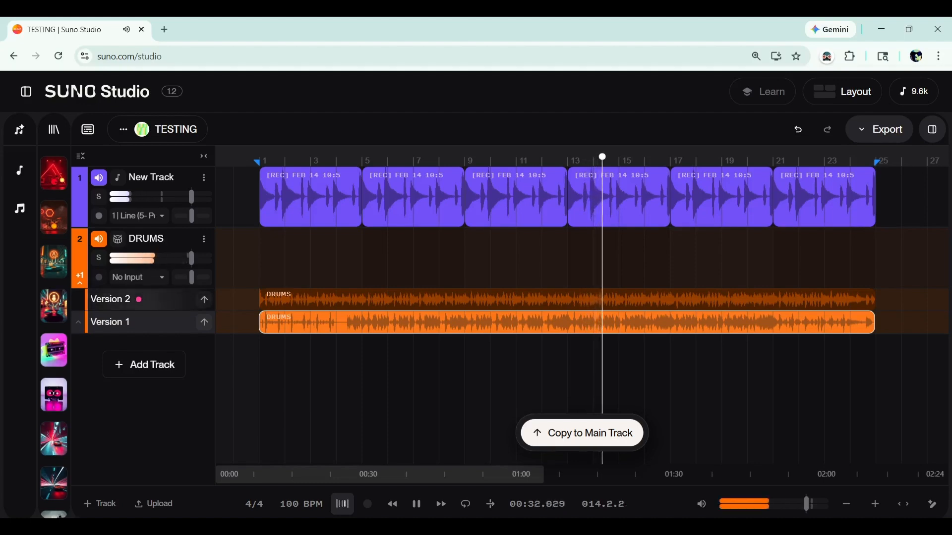
click(416, 504)
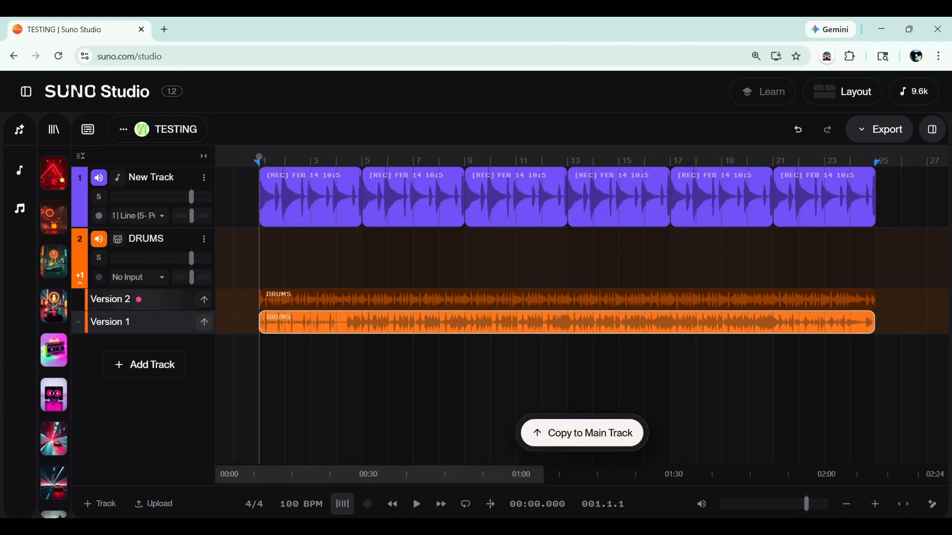
click(375, 300)
click(417, 504)
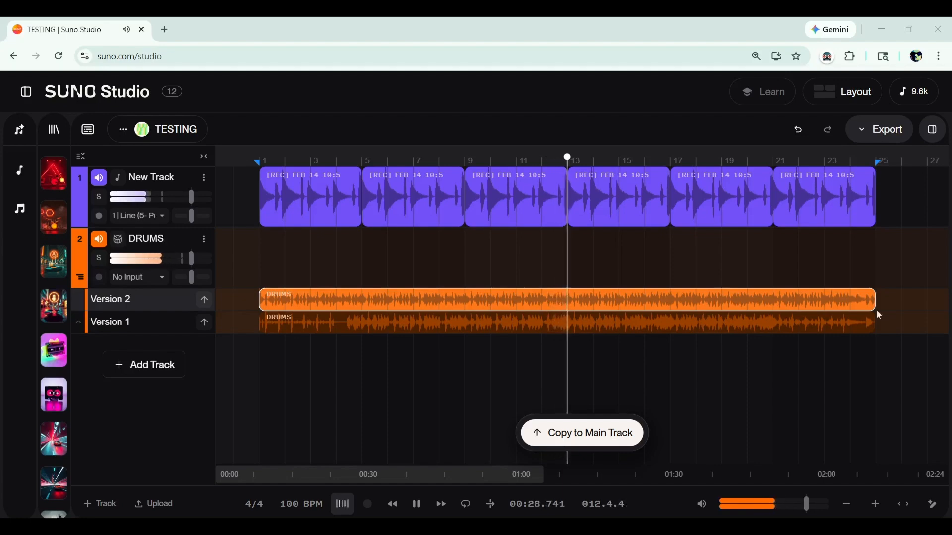
click(415, 504)
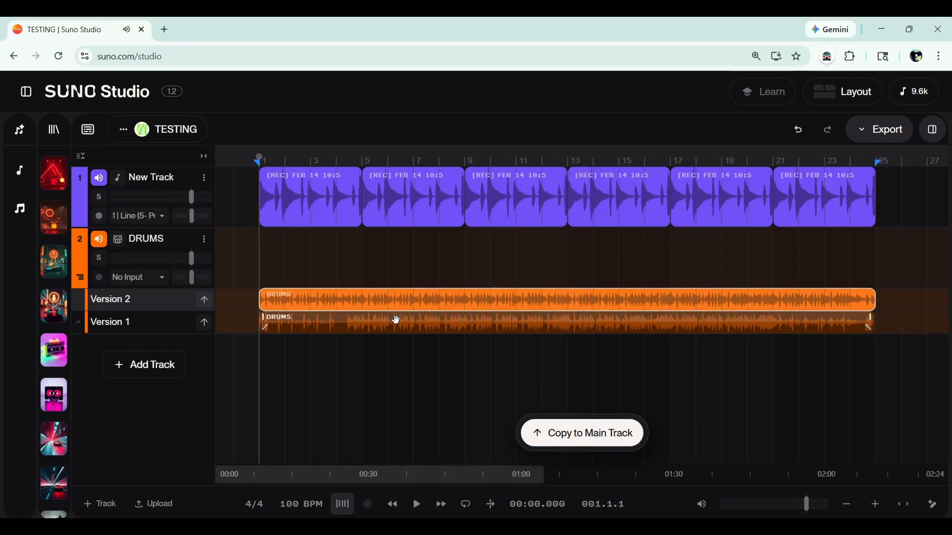
Step: Copy the Version 1 drum take to the main DRUMS track
click(396, 319)
click(577, 436)
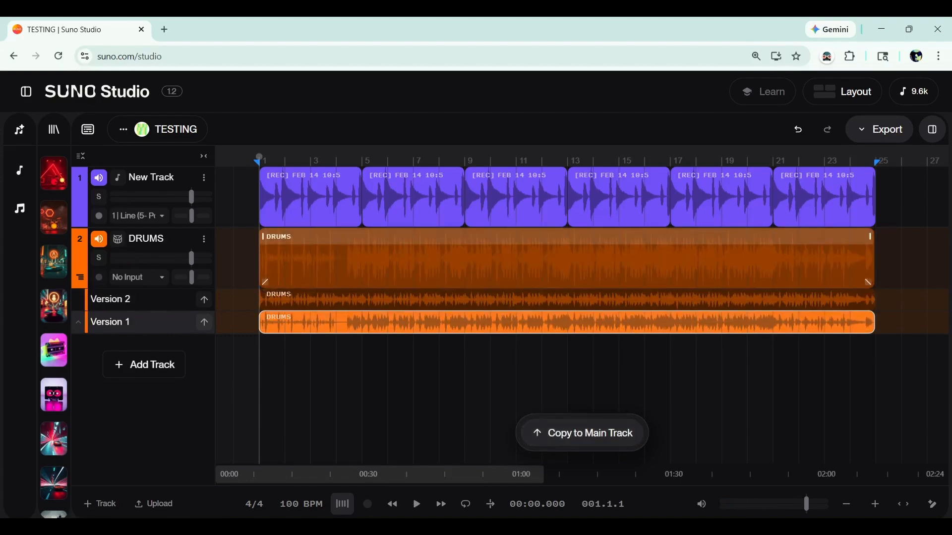
Step: Solo the DRUMS track, try its mute toggle leaving it unmuted, and play the drum part from the start
click(100, 259)
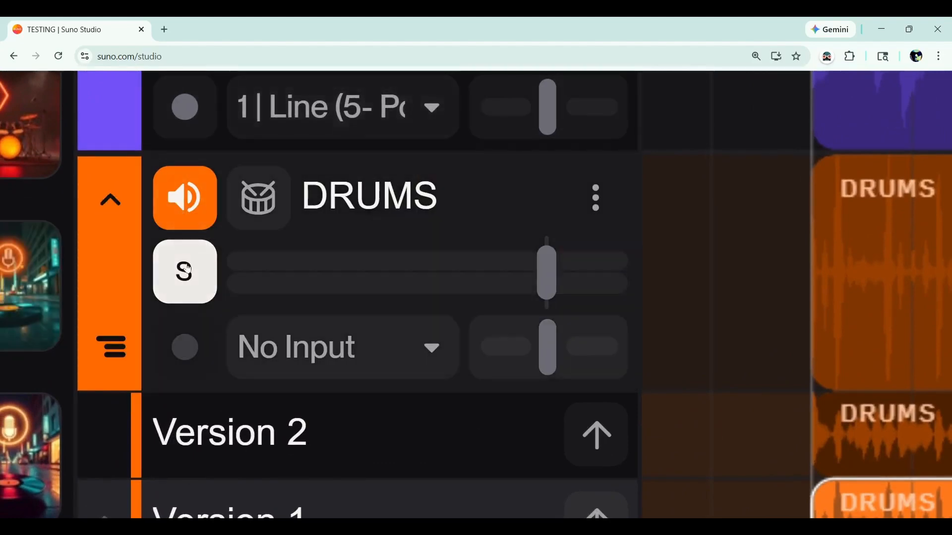
click(192, 201)
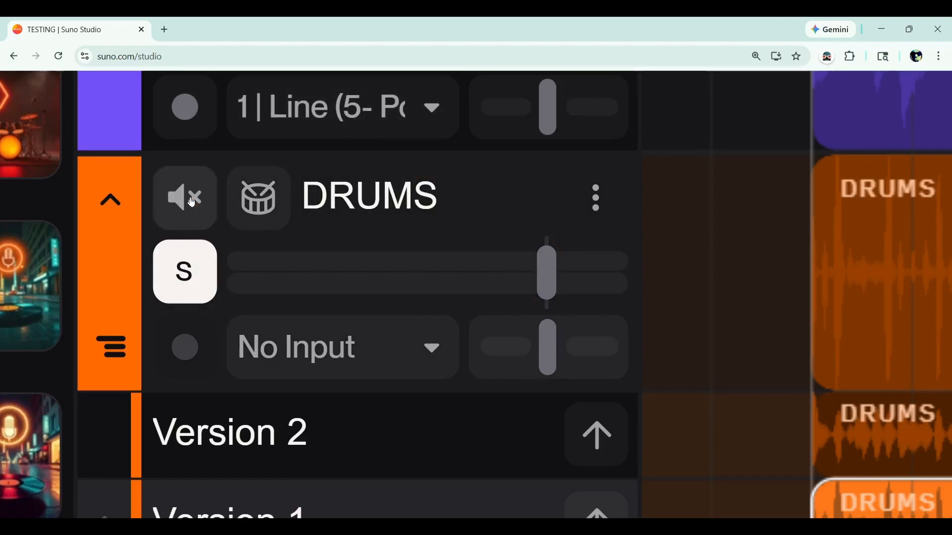
click(192, 201)
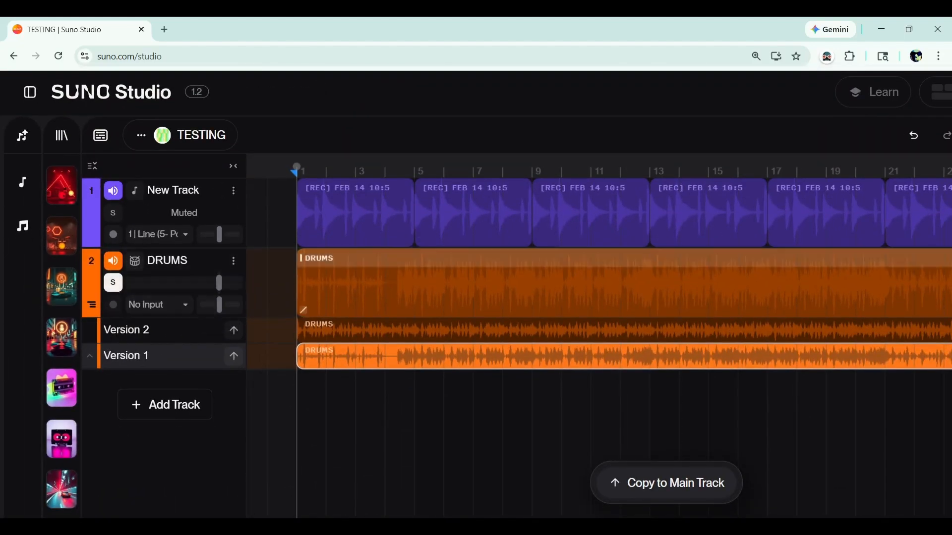
key(space)
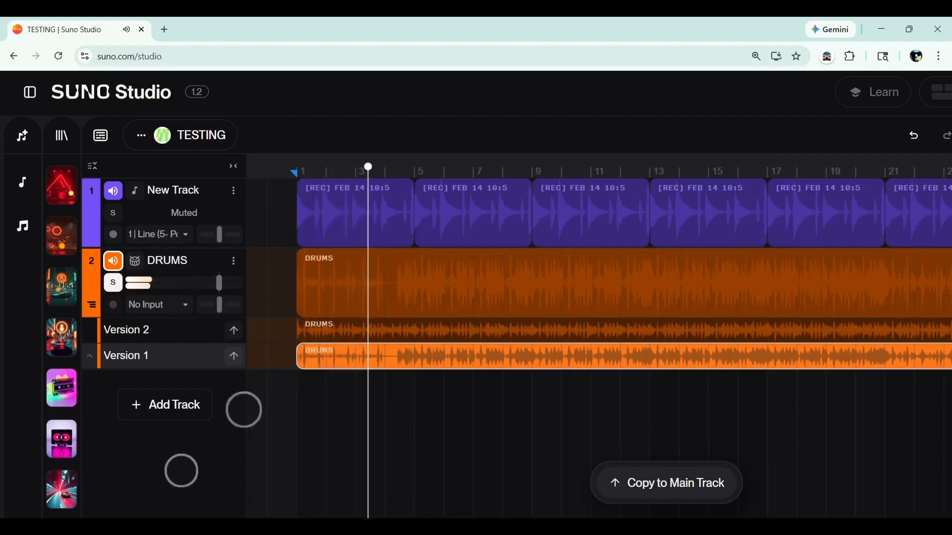
ctrl+scroll(225, 432, down, 2)
ctrl+scroll(225, 432, down, 1)
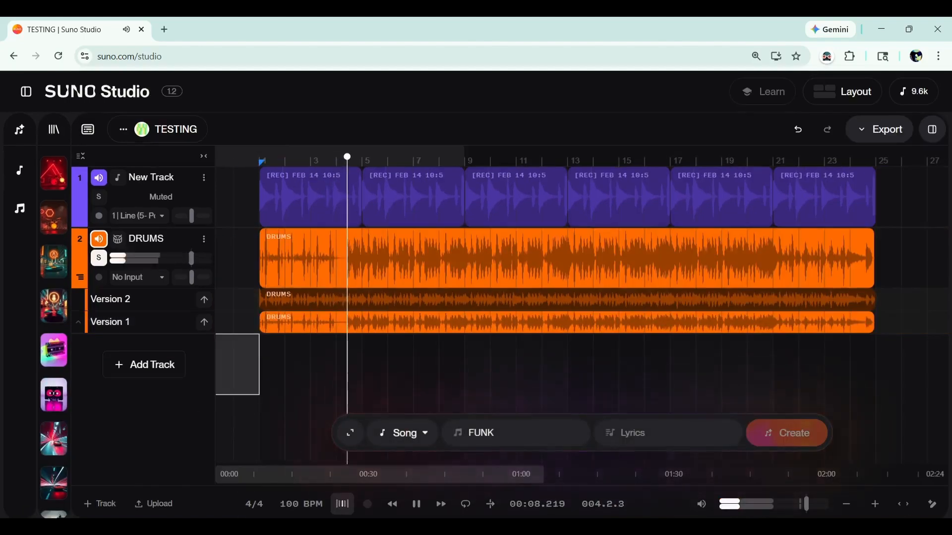